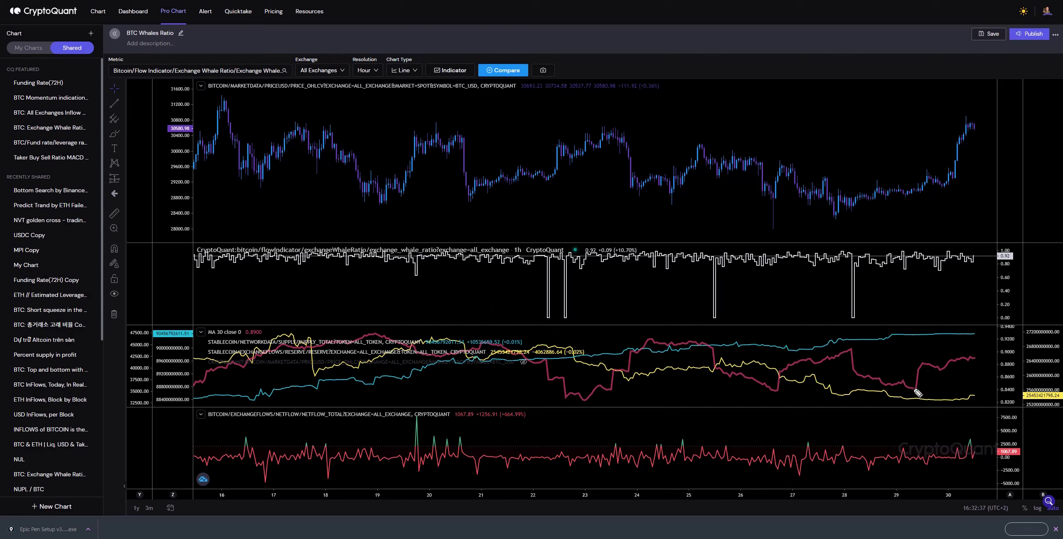
Trace the red line's rise, mark levels on the stablecoin and whale-ratio axes, then clear them.
{"action": "mouse_move", "coordinate": [911, 386]}
{"action": "left_mouse_down"}
{"action": "mouse_move", "coordinate": [936, 364]}
{"action": "mouse_move", "coordinate": [970, 360]}
{"action": "left_mouse_up"}
{"action": "left_click_drag", "start_coordinate": [992, 356], "coordinate": [1021, 355]}
{"action": "left_click_drag", "start_coordinate": [994, 259], "coordinate": [1021, 260]}
{"action": "key", "text": "ctrl+shift+c"}
Open the saved Whales Ratio chart, sketch and erase an arrow, and zoom out the time axis.
{"action": "key", "text": "F5"}
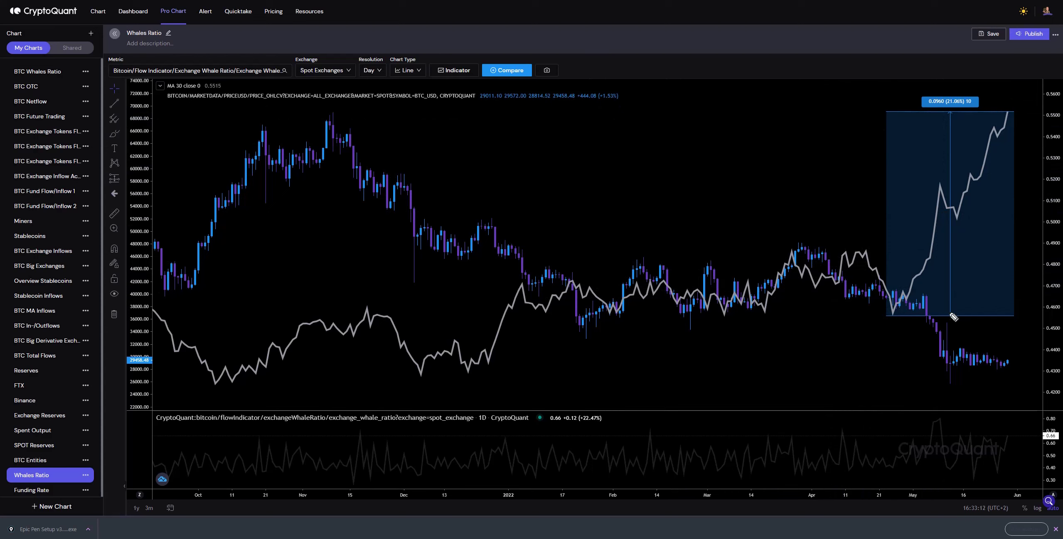
{"action": "mouse_move", "coordinate": [893, 319]}
{"action": "left_mouse_down"}
{"action": "mouse_move", "coordinate": [938, 277]}
{"action": "mouse_move", "coordinate": [950, 230]}
{"action": "mouse_move", "coordinate": [1013, 146]}
{"action": "mouse_move", "coordinate": [1024, 96]}
{"action": "mouse_move", "coordinate": [1030, 109]}
{"action": "left_mouse_up"}
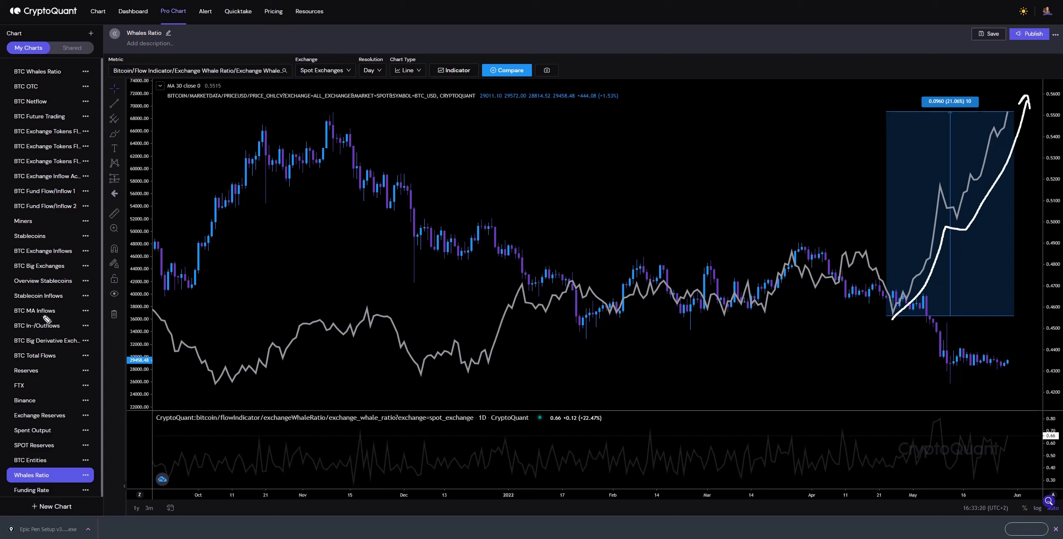
{"action": "key", "text": "ctrl+shift+c"}
{"action": "left_click_drag", "start_coordinate": [590, 494], "coordinate": [773, 494]}
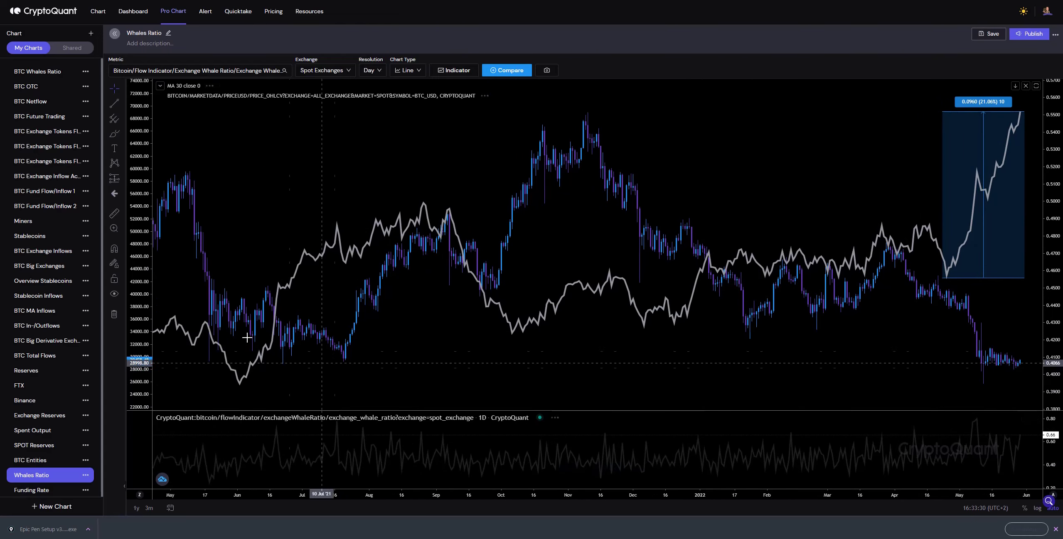
Measure the whale ratio's climb from its May 2021 low to the July 2021 peak with Price Range.
{"action": "left_click", "coordinate": [122, 179]}
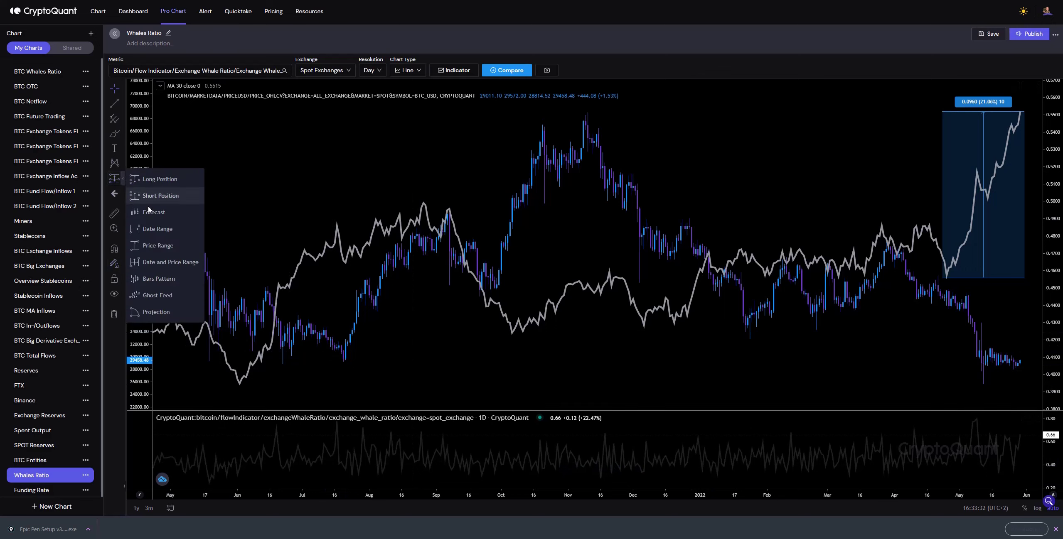
{"action": "left_click", "coordinate": [155, 245]}
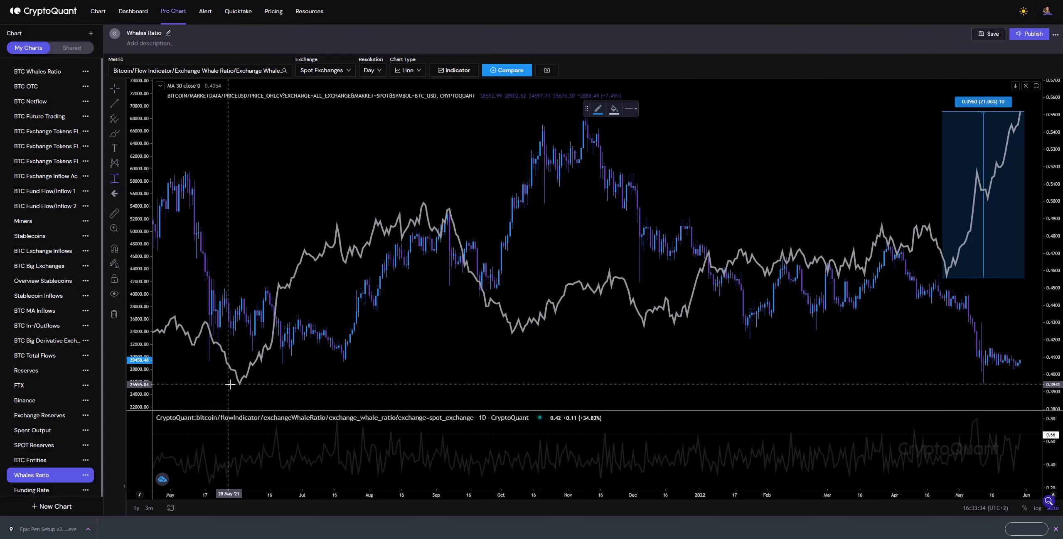
{"action": "left_click", "coordinate": [235, 385]}
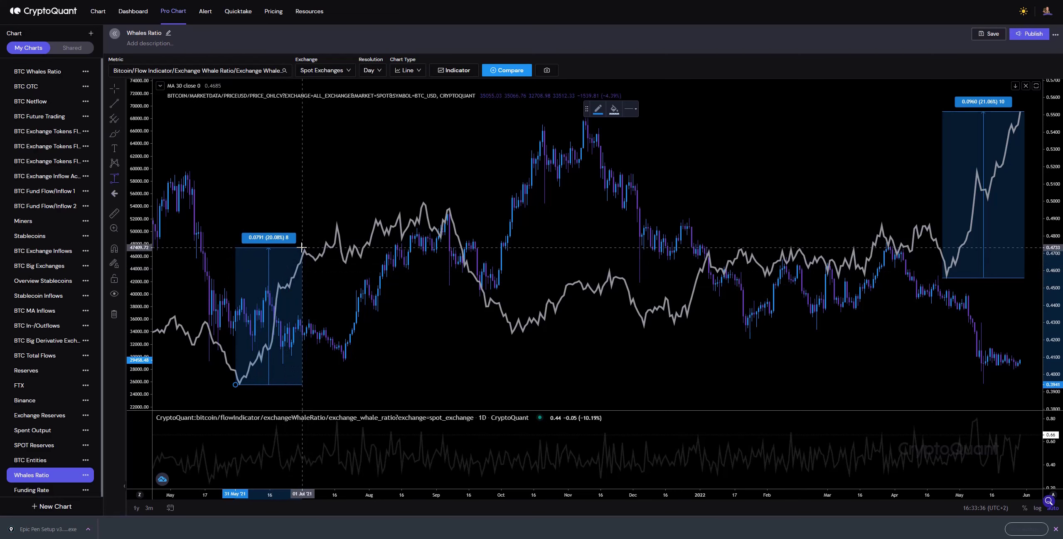
{"action": "left_click", "coordinate": [337, 223]}
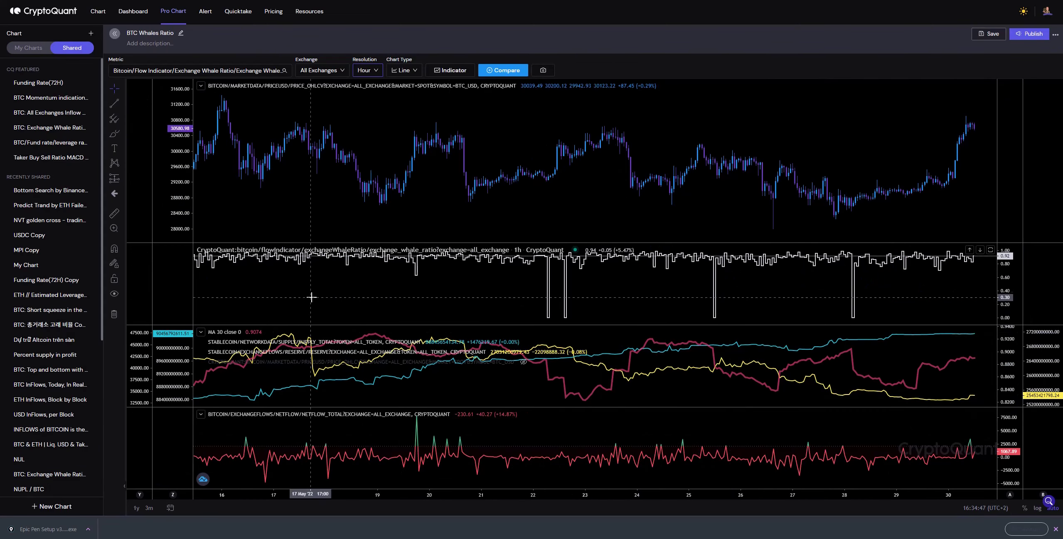
Stretch the netflow pane's scale, trace the yellow line's decline and mark a level, then clear.
{"action": "left_click_drag", "start_coordinate": [1008, 477], "coordinate": [984, 458]}
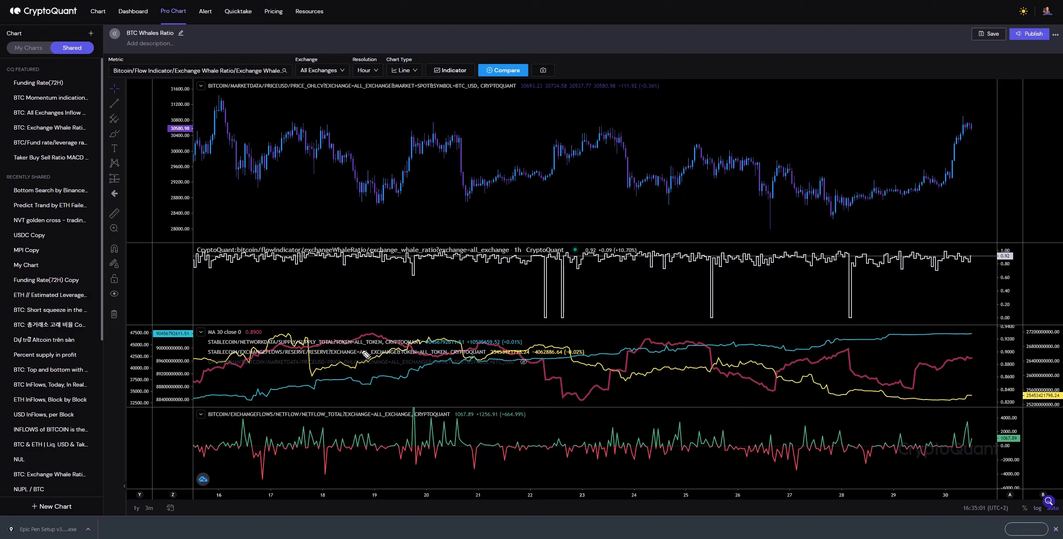
{"action": "mouse_move", "coordinate": [311, 370]}
{"action": "left_mouse_down"}
{"action": "mouse_move", "coordinate": [590, 358]}
{"action": "mouse_move", "coordinate": [789, 371]}
{"action": "mouse_move", "coordinate": [966, 399]}
{"action": "left_mouse_up"}
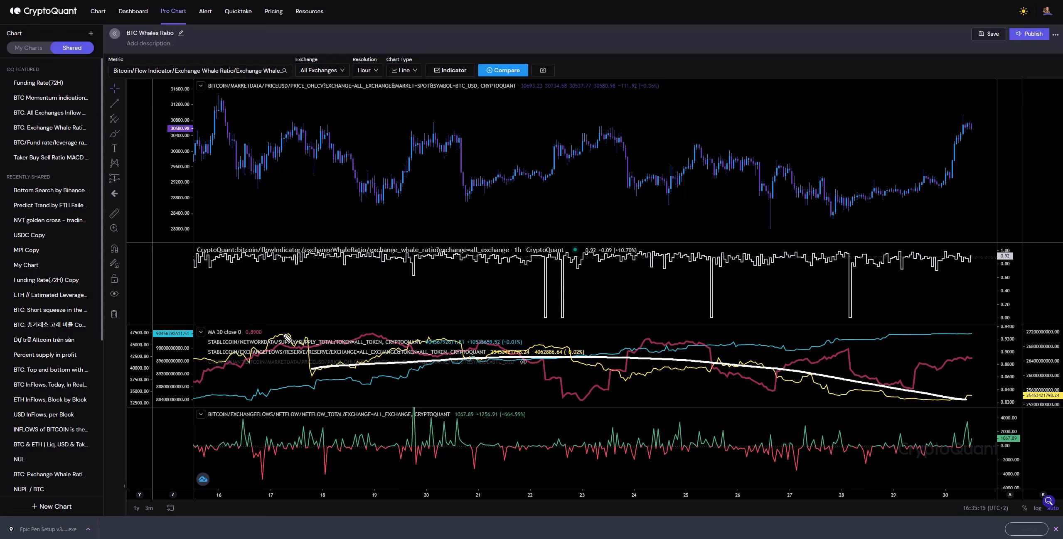
{"action": "left_click_drag", "start_coordinate": [1021, 336], "coordinate": [1062, 336]}
{"action": "key", "text": "ctrl+shift+x"}
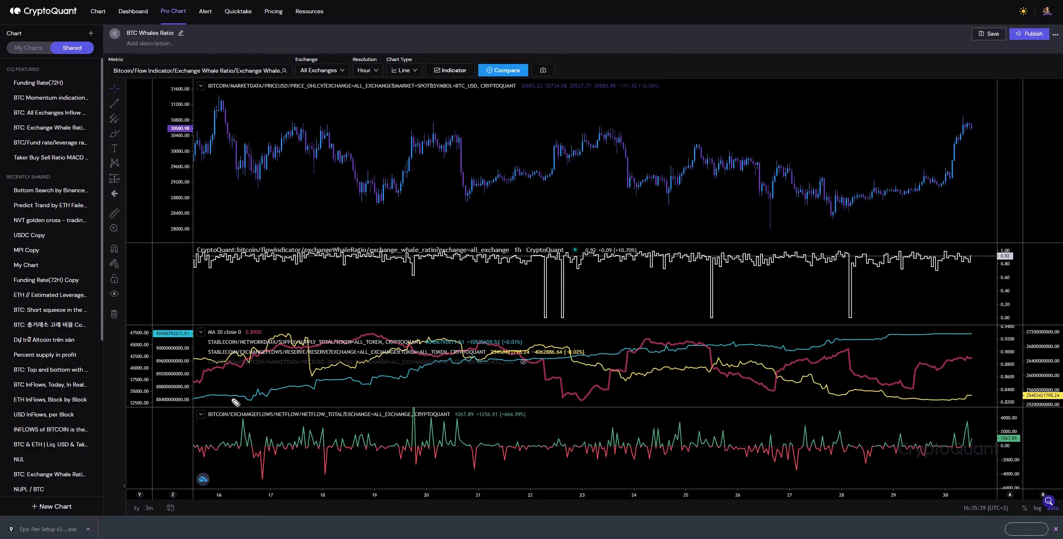
Trace the blue line's steady rise and underline its latest high, then clear the strokes.
{"action": "left_click_drag", "start_coordinate": [231, 398], "coordinate": [978, 340]}
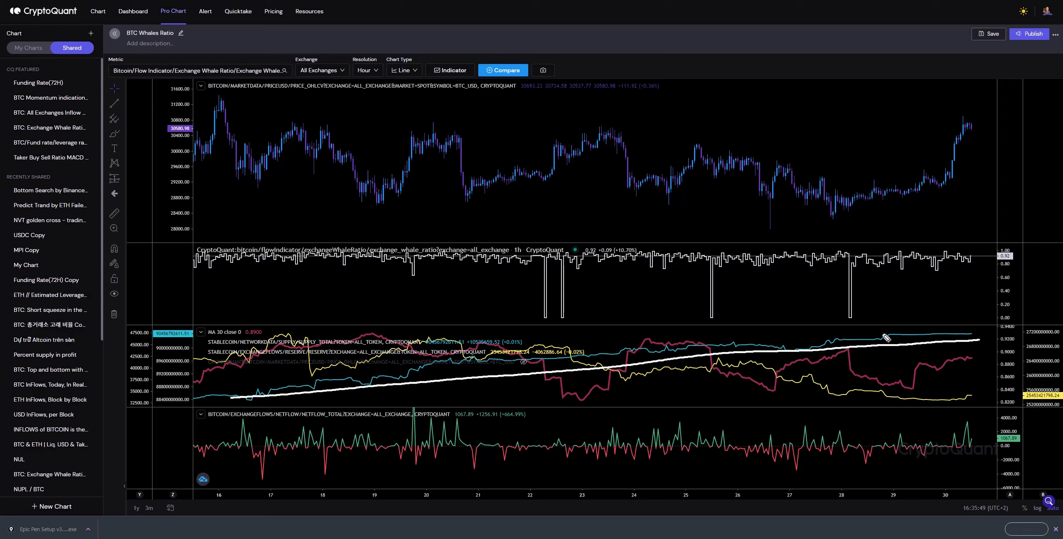
{"action": "left_click_drag", "start_coordinate": [898, 335], "coordinate": [984, 333]}
{"action": "key", "text": "ctrl+shift+c"}
Switch the charts to Day resolution, compress the netflow scale, then return to Hour resolution.
{"action": "left_click", "coordinate": [380, 72]}
{"action": "left_click", "coordinate": [369, 87]}
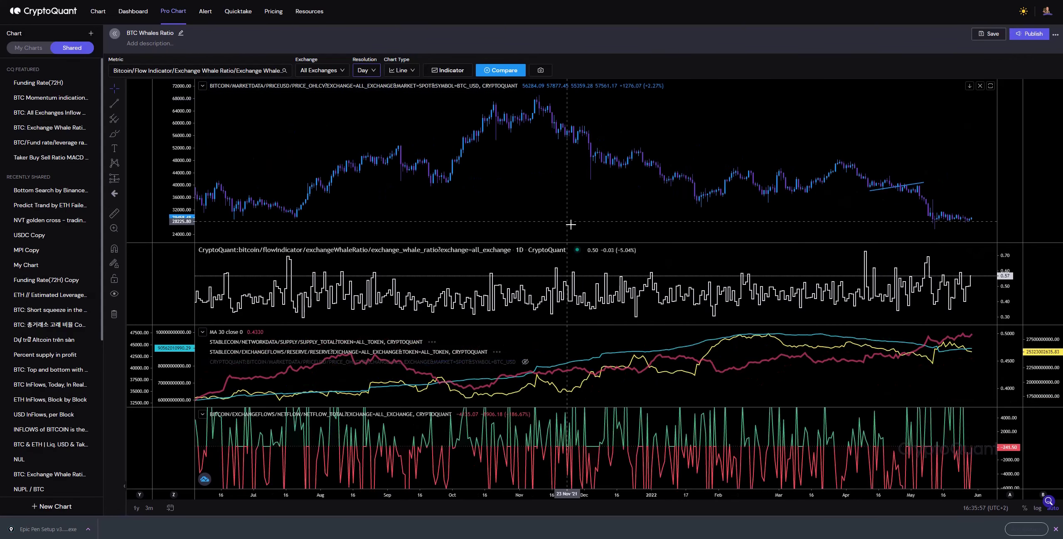
{"action": "left_click_drag", "start_coordinate": [1022, 486], "coordinate": [1022, 504]}
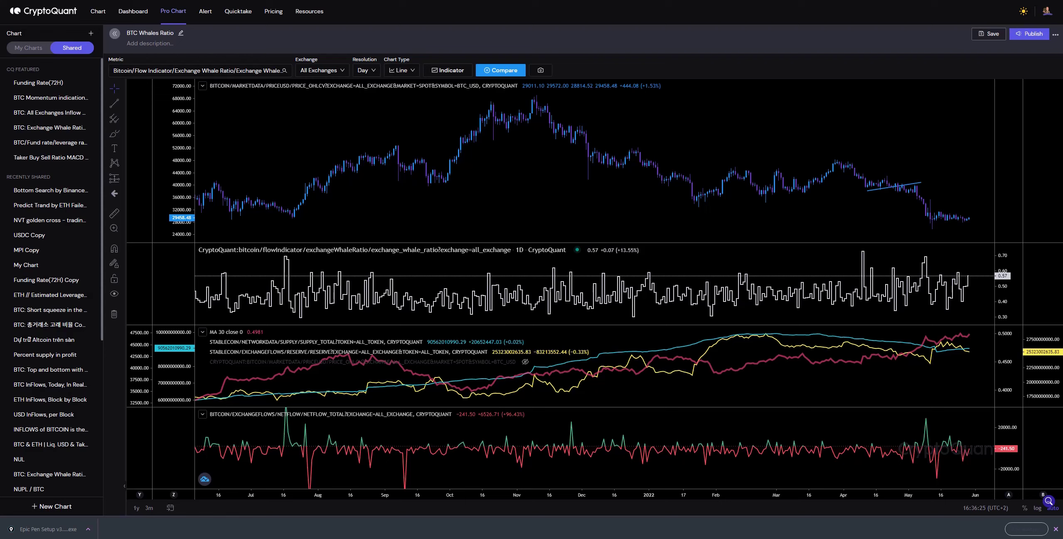
{"action": "left_click", "coordinate": [371, 71]}
{"action": "left_click", "coordinate": [363, 100]}
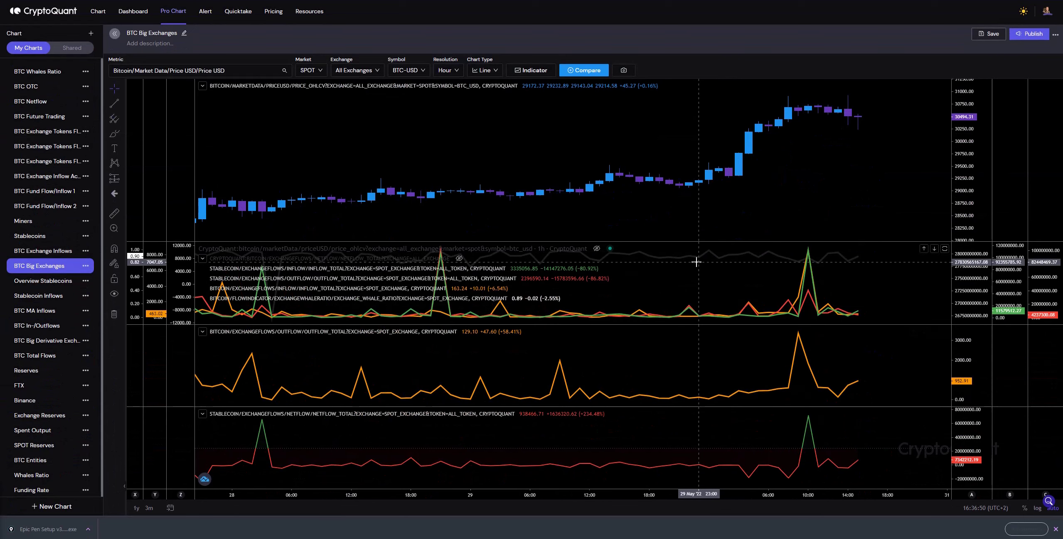
Zoom out the BTC Big Exchanges chart's time axis slightly to show a longer span.
{"action": "scroll", "coordinate": [704, 257], "scroll_direction": "down", "scroll_amount": 1}
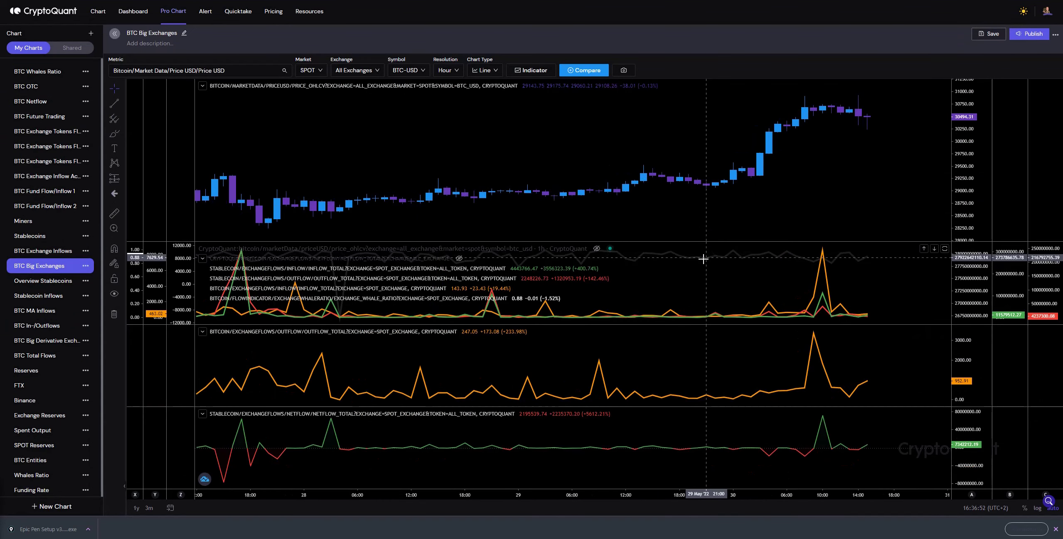
{"action": "mouse_move", "coordinate": [564, 280]}
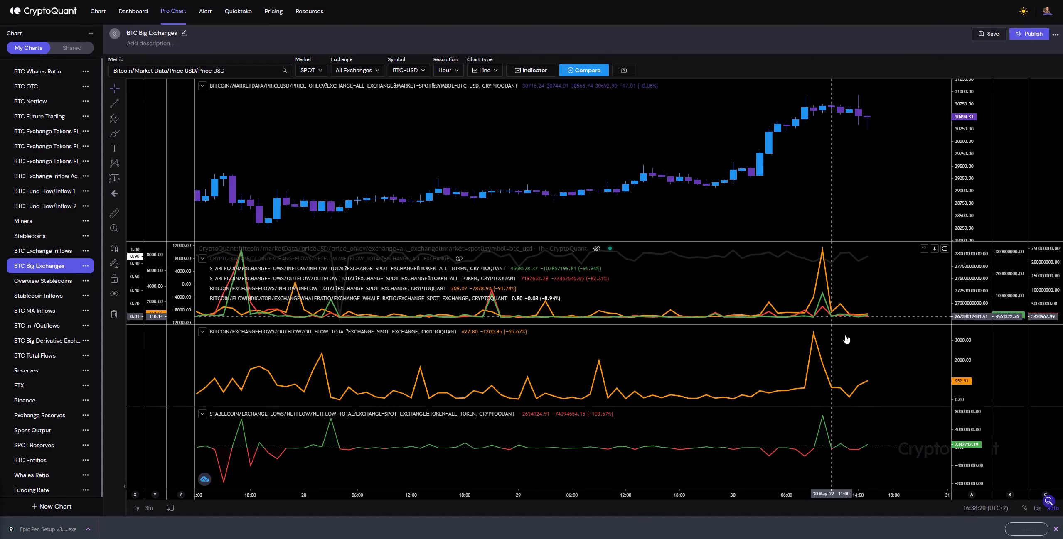
Stretch the netflow pane vertically, circle the latest price candles, then erase the circle.
{"action": "left_click_drag", "start_coordinate": [949, 443], "coordinate": [972, 451]}
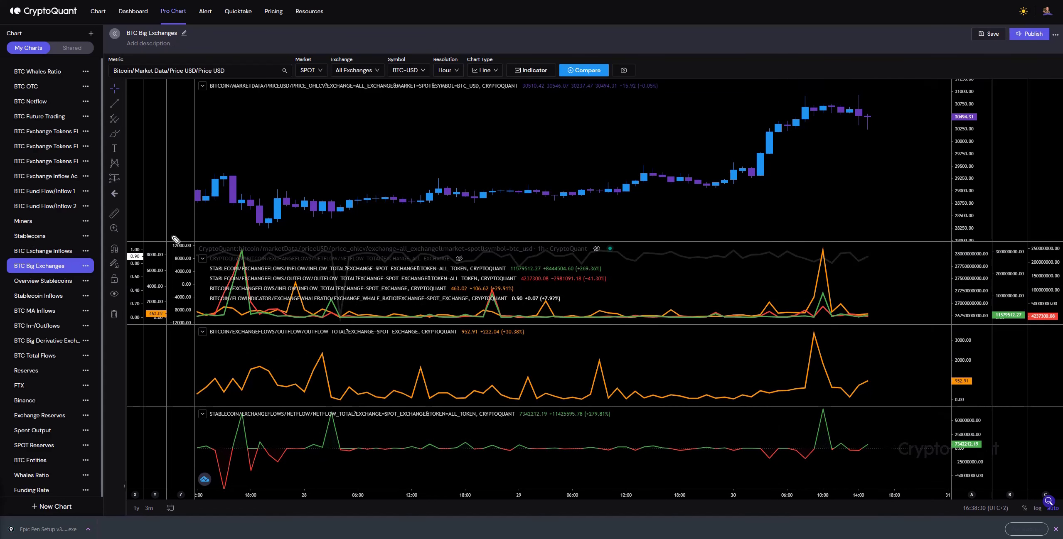
{"action": "mouse_move", "coordinate": [832, 133]}
{"action": "left_mouse_down"}
{"action": "mouse_move", "coordinate": [899, 127]}
{"action": "mouse_move", "coordinate": [845, 88]}
{"action": "mouse_move", "coordinate": [823, 131]}
{"action": "mouse_move", "coordinate": [867, 133]}
{"action": "left_mouse_up"}
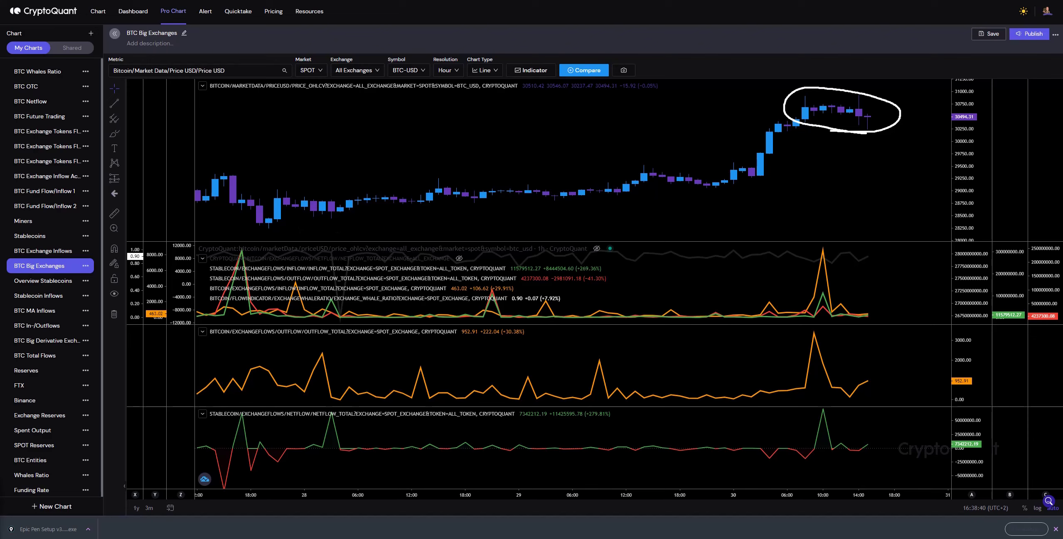
{"action": "key", "text": "ctrl+shift+c"}
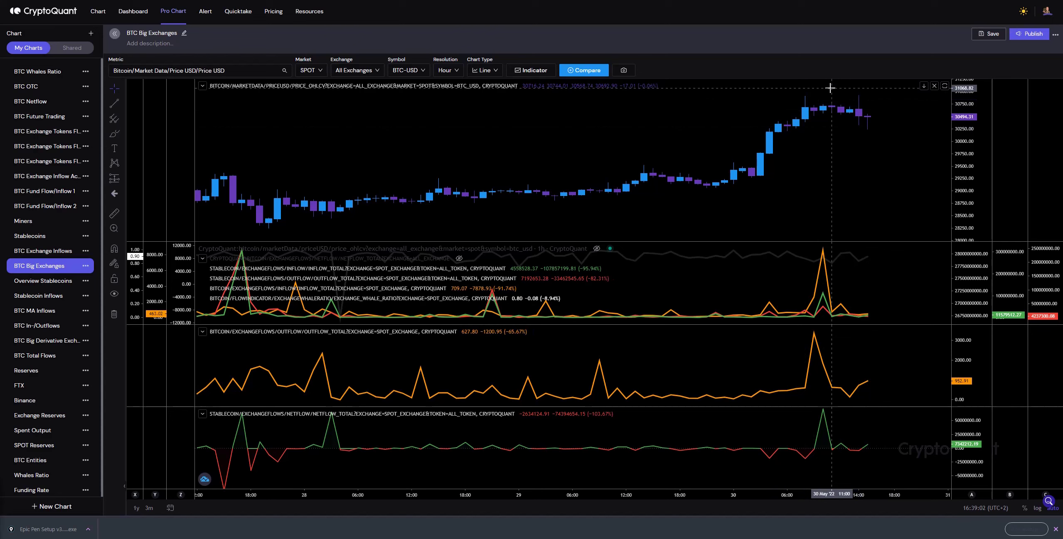
Dismiss the download notification, sketch three curves along the price uptrend and highs, then clear them.
{"action": "left_click", "coordinate": [1055, 528]}
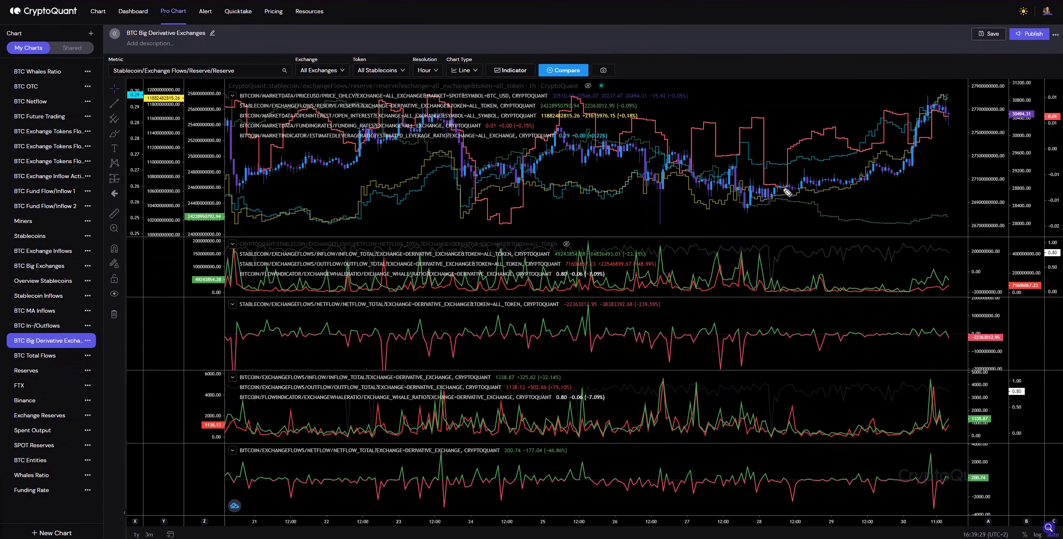
{"action": "left_click_drag", "start_coordinate": [783, 187], "coordinate": [945, 110]}
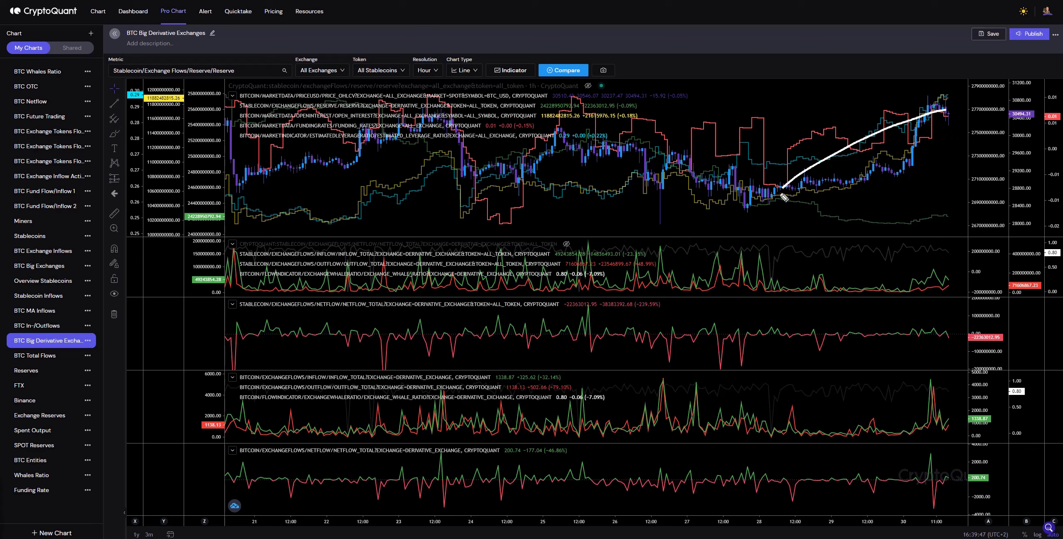
{"action": "mouse_move", "coordinate": [791, 197]}
{"action": "left_mouse_down"}
{"action": "mouse_move", "coordinate": [905, 155]}
{"action": "mouse_move", "coordinate": [945, 99]}
{"action": "mouse_move", "coordinate": [947, 117]}
{"action": "left_mouse_up"}
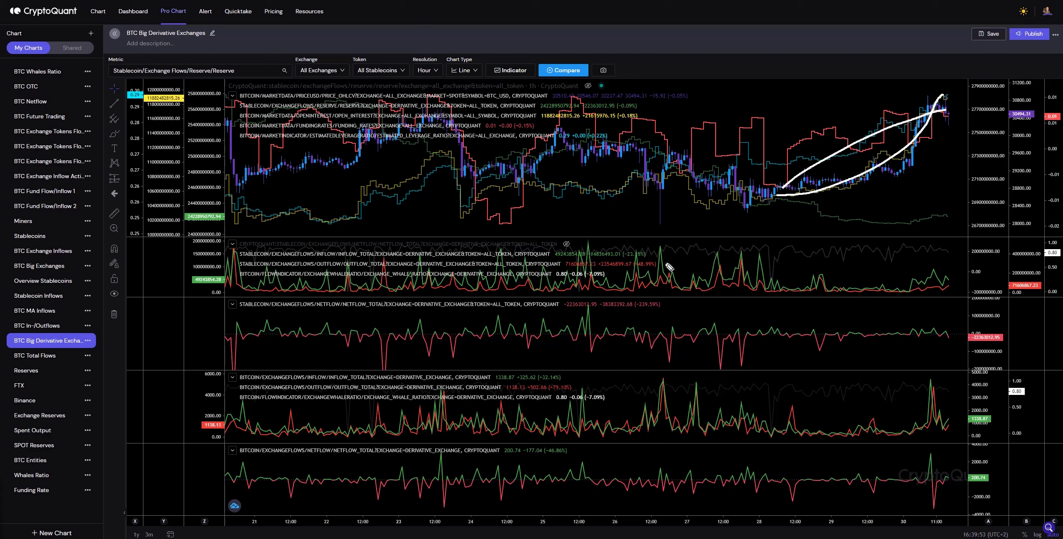
{"action": "left_click_drag", "start_coordinate": [802, 160], "coordinate": [956, 96]}
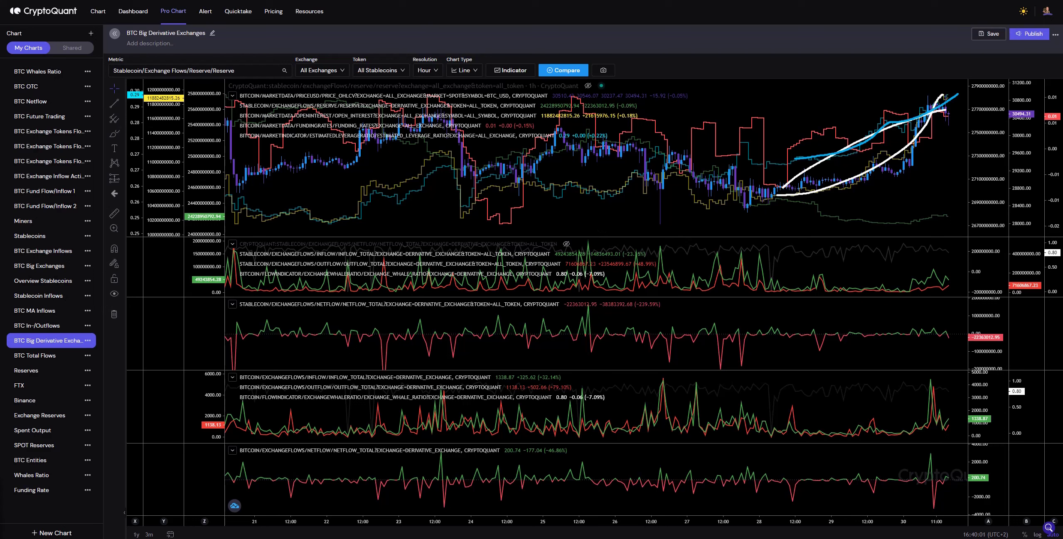
{"action": "key", "text": "Escape"}
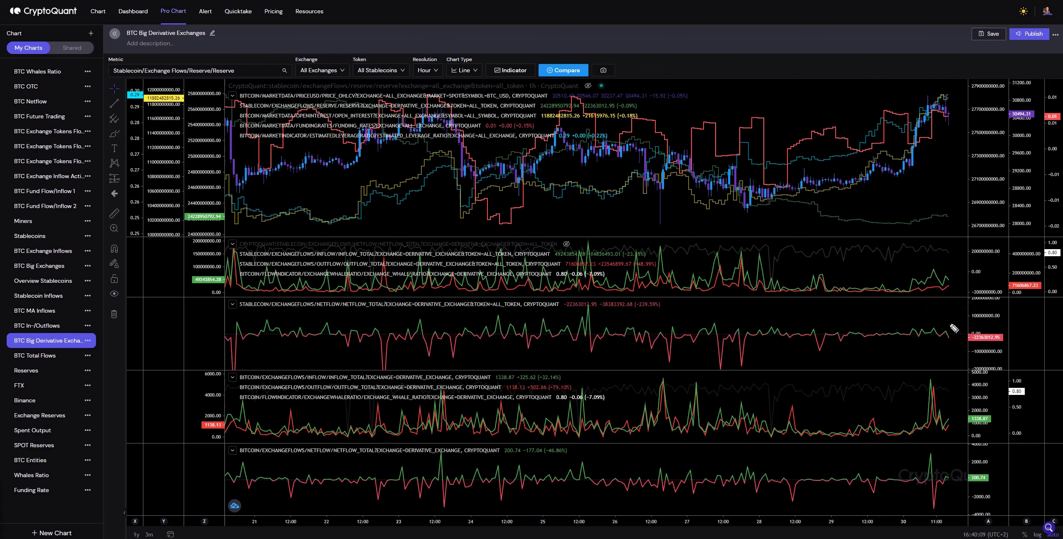
Circle and erase the stablecoin netflow pane's right end, then switch to the Blockchain Whispers tab.
{"action": "mouse_move", "coordinate": [956, 323]}
{"action": "left_mouse_down"}
{"action": "mouse_move", "coordinate": [809, 325]}
{"action": "mouse_move", "coordinate": [931, 353]}
{"action": "mouse_move", "coordinate": [957, 328]}
{"action": "mouse_move", "coordinate": [936, 322]}
{"action": "left_mouse_up"}
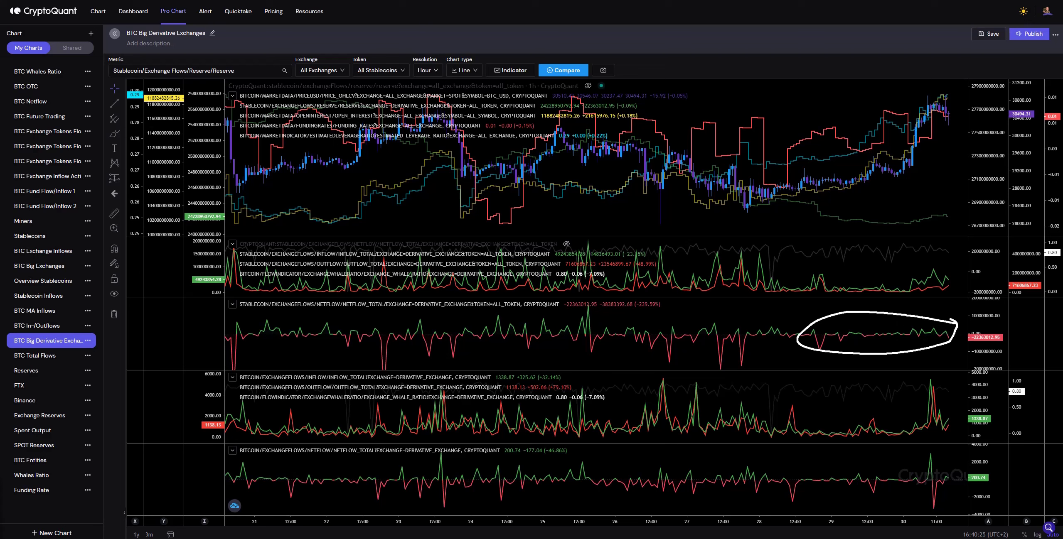
{"action": "key", "text": "Escape"}
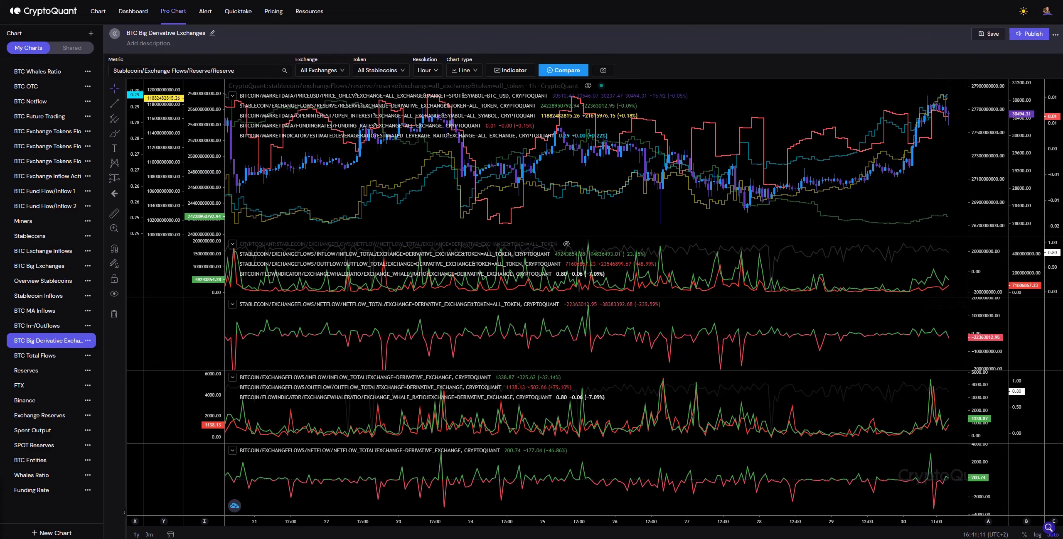
{"action": "key", "text": "ctrl+Tab"}
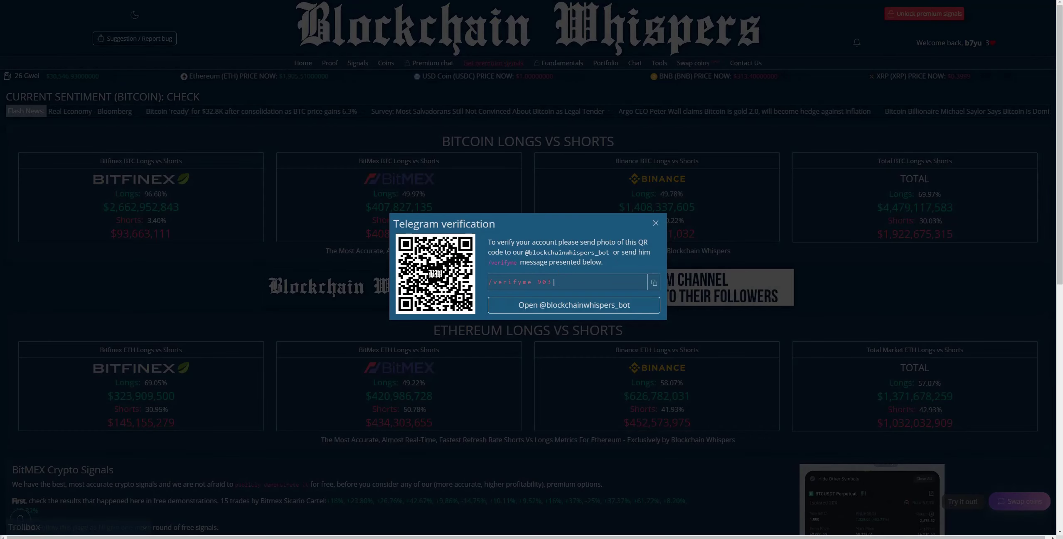
Dismiss the Telegram prompt, underline Binance ETH and Bitfinex BTC long/short figures, X out Bitfinex BTC.
{"action": "left_click", "coordinate": [656, 225]}
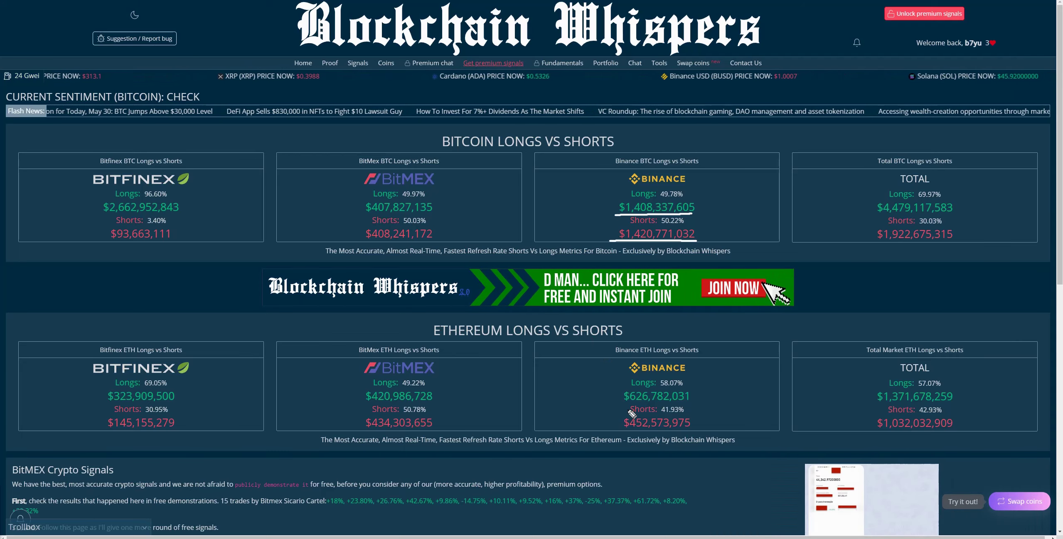
{"action": "left_click_drag", "start_coordinate": [615, 402], "coordinate": [705, 403]}
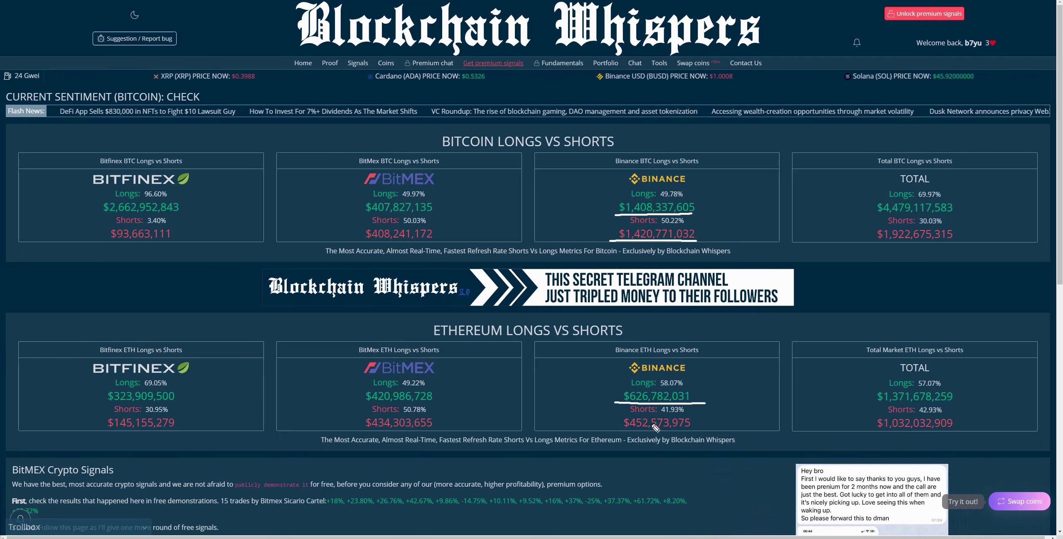
{"action": "left_click_drag", "start_coordinate": [614, 427], "coordinate": [720, 426]}
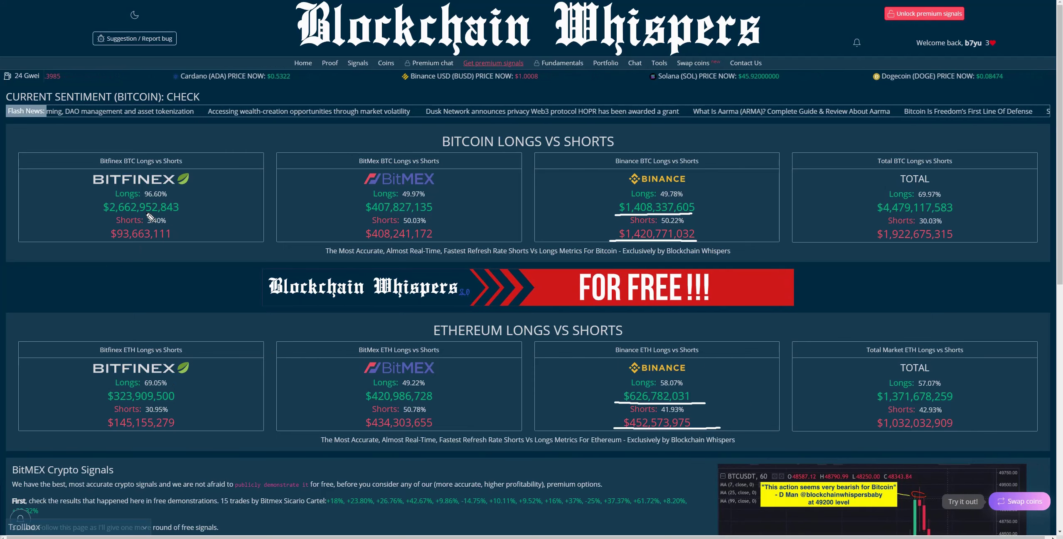
{"action": "left_click_drag", "start_coordinate": [95, 215], "coordinate": [207, 217]}
{"action": "left_click_drag", "start_coordinate": [95, 244], "coordinate": [195, 245]}
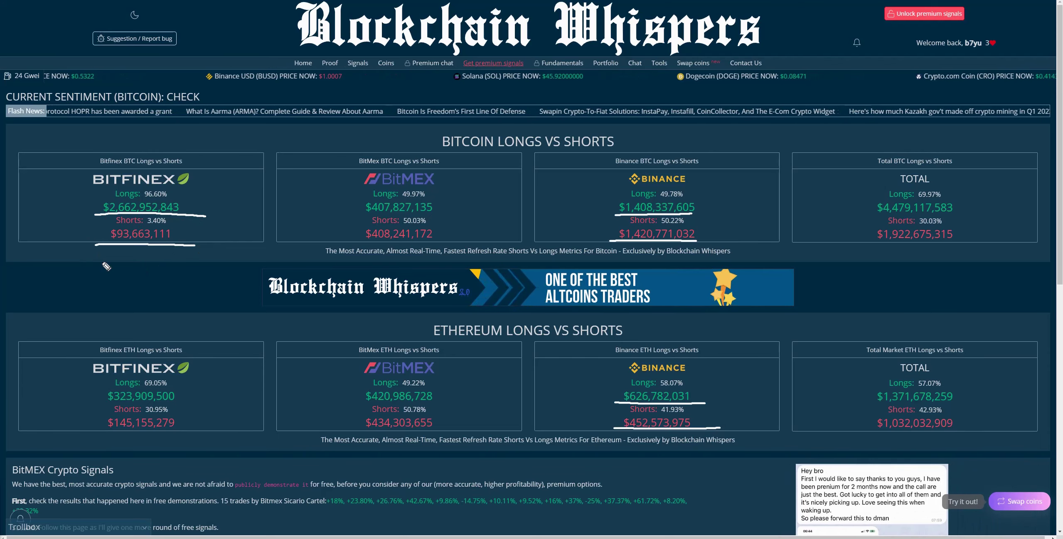
{"action": "left_click_drag", "start_coordinate": [200, 163], "coordinate": [77, 261]}
{"action": "left_click_drag", "start_coordinate": [68, 156], "coordinate": [195, 251]}
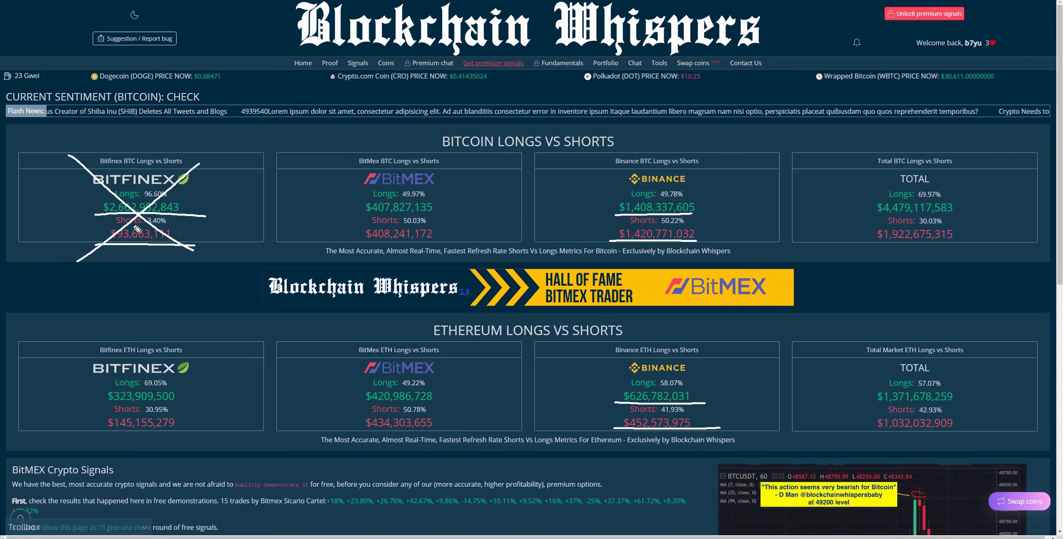
Scribble over Bitfinex BTC, X out BitMEX ETH, circle Bitfinex and Binance ETH, then clear all marks.
{"action": "mouse_move", "coordinate": [168, 178]}
{"action": "left_mouse_down"}
{"action": "mouse_move", "coordinate": [83, 180]}
{"action": "mouse_move", "coordinate": [195, 217]}
{"action": "mouse_move", "coordinate": [236, 263]}
{"action": "left_mouse_up"}
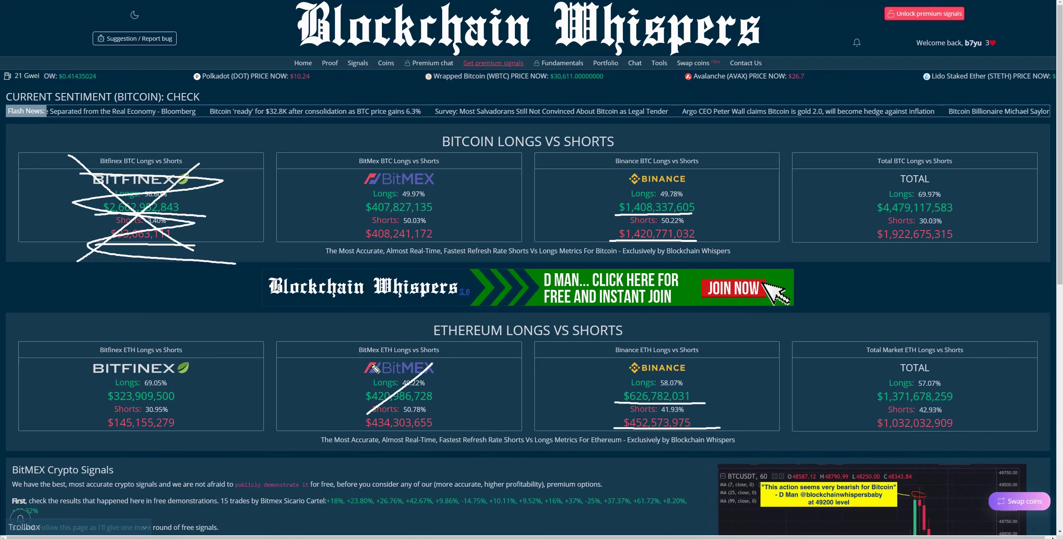
{"action": "left_click_drag", "start_coordinate": [374, 365], "coordinate": [464, 435]}
{"action": "left_click_drag", "start_coordinate": [433, 363], "coordinate": [366, 414]}
{"action": "mouse_move", "coordinate": [197, 332]}
{"action": "left_mouse_down"}
{"action": "mouse_move", "coordinate": [62, 365]}
{"action": "mouse_move", "coordinate": [125, 322]}
{"action": "left_mouse_up"}
{"action": "mouse_move", "coordinate": [689, 326]}
{"action": "left_mouse_down"}
{"action": "mouse_move", "coordinate": [598, 385]}
{"action": "mouse_move", "coordinate": [689, 333]}
{"action": "left_mouse_up"}
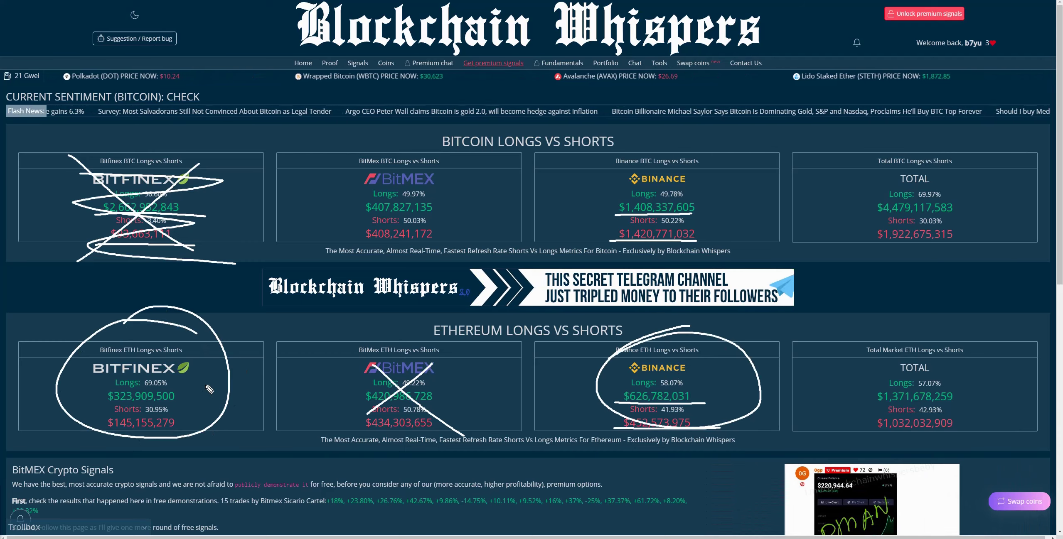
{"action": "mouse_move", "coordinate": [208, 353]}
{"action": "left_mouse_down"}
{"action": "mouse_move", "coordinate": [617, 330]}
{"action": "mouse_move", "coordinate": [598, 347]}
{"action": "left_mouse_up"}
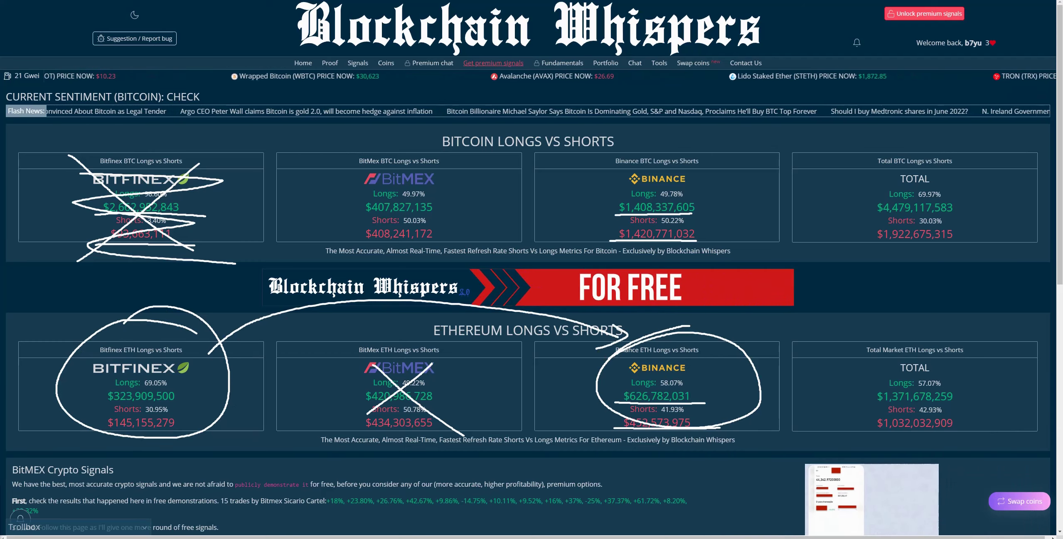
{"action": "key", "text": "Escape"}
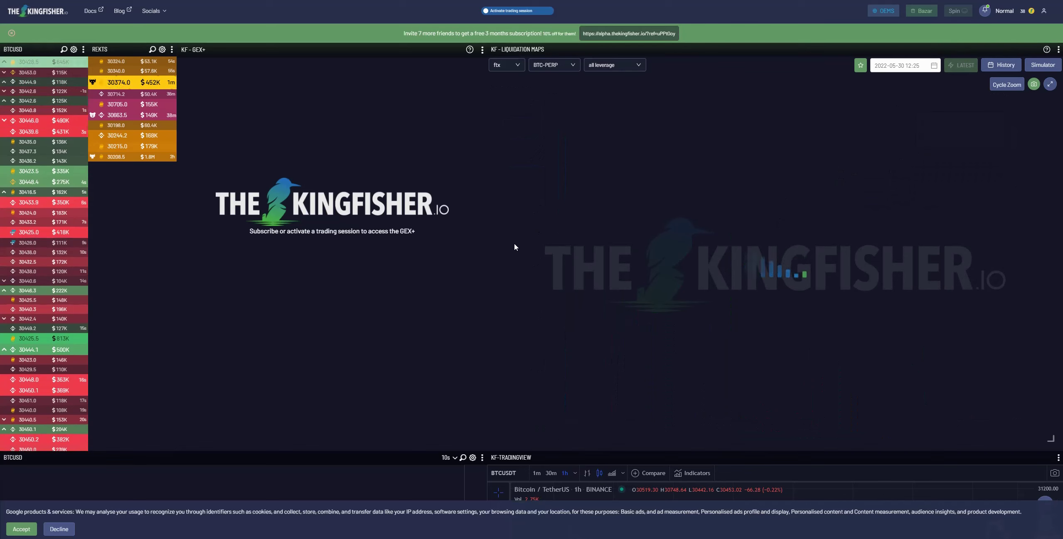
Accept The Kingfisher's cookie notice and enlarge the ftx BTC-PERP liquidation map.
{"action": "left_click", "coordinate": [21, 529]}
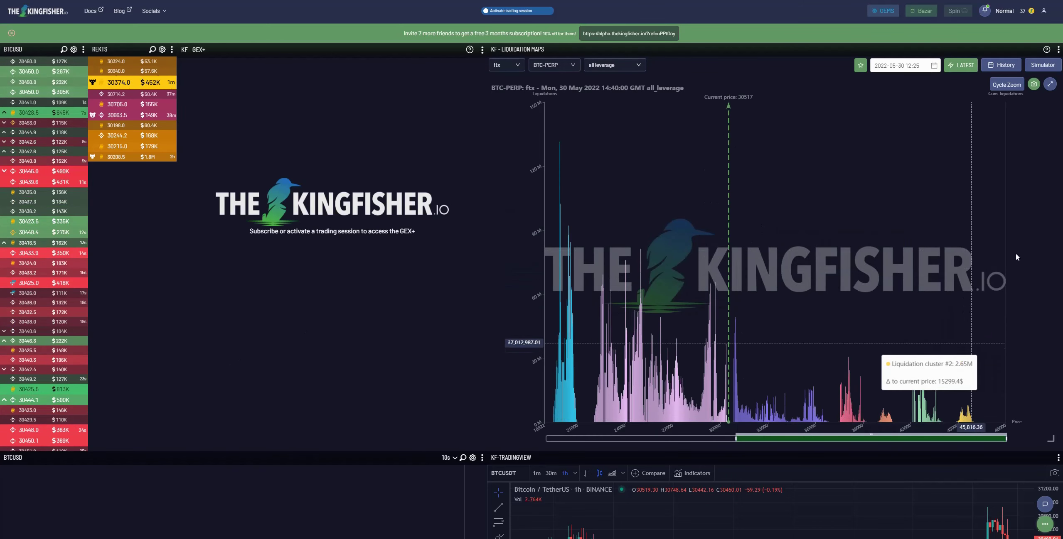
{"action": "left_click", "coordinate": [1049, 82]}
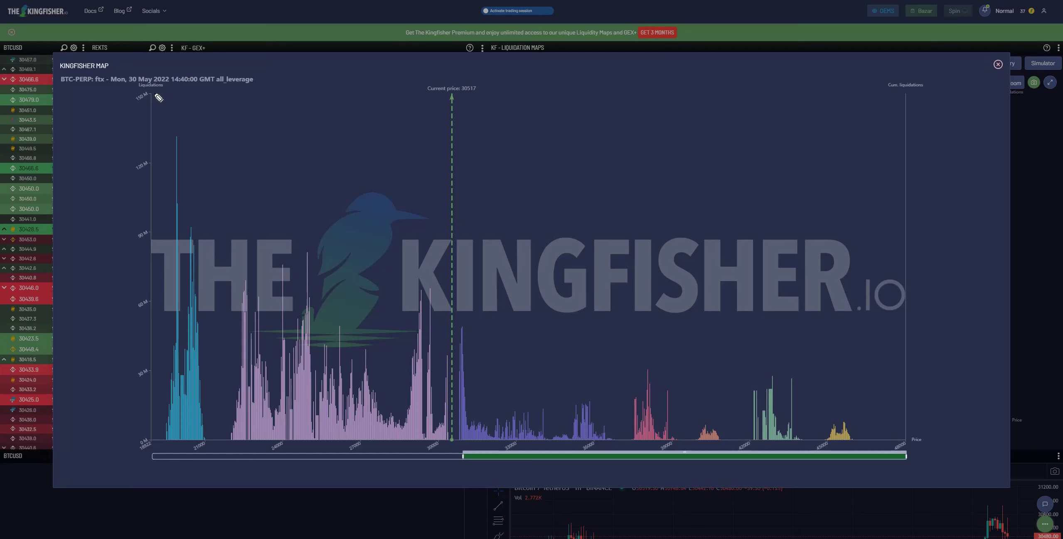
{"action": "left_click_drag", "start_coordinate": [144, 93], "coordinate": [155, 90]}
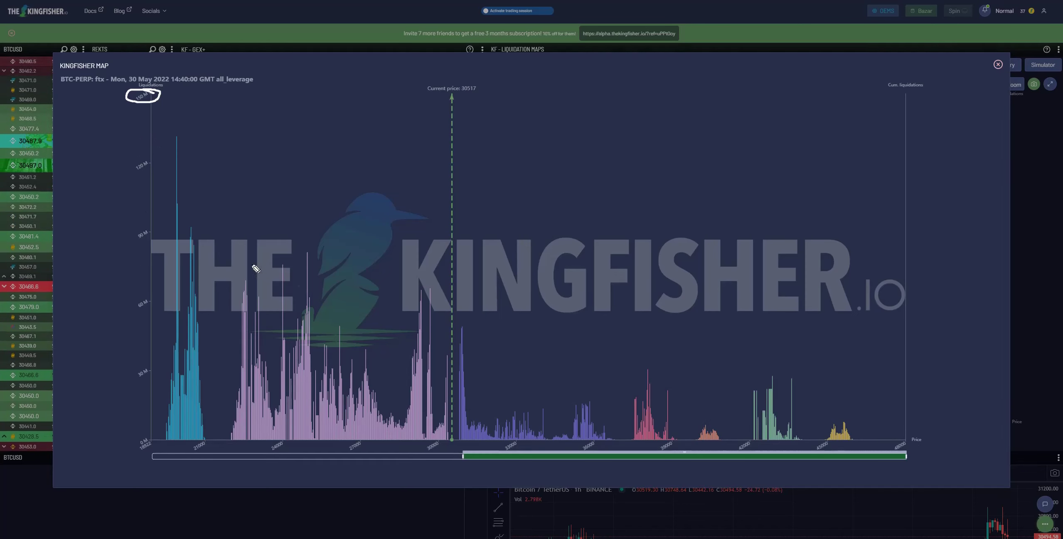
{"action": "mouse_move", "coordinate": [456, 312]}
{"action": "left_mouse_down"}
{"action": "mouse_move", "coordinate": [519, 334]}
{"action": "mouse_move", "coordinate": [892, 383]}
{"action": "left_mouse_up"}
{"action": "mouse_move", "coordinate": [443, 281]}
{"action": "left_mouse_down"}
{"action": "mouse_move", "coordinate": [382, 279]}
{"action": "mouse_move", "coordinate": [254, 204]}
{"action": "mouse_move", "coordinate": [162, 111]}
{"action": "left_mouse_up"}
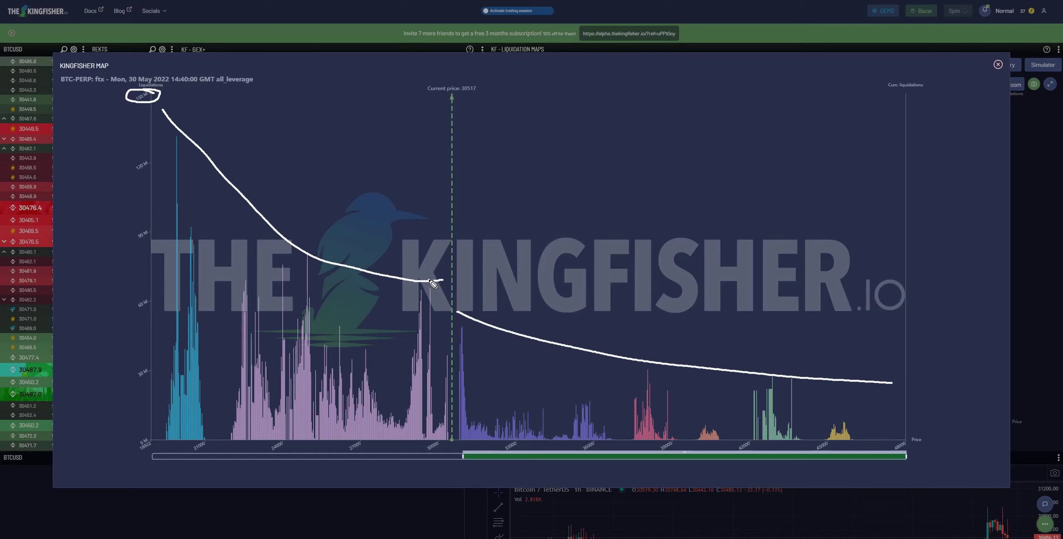
{"action": "mouse_move", "coordinate": [432, 279]}
{"action": "left_mouse_down"}
{"action": "mouse_move", "coordinate": [206, 367]}
{"action": "mouse_move", "coordinate": [309, 448]}
{"action": "mouse_move", "coordinate": [455, 355]}
{"action": "left_mouse_up"}
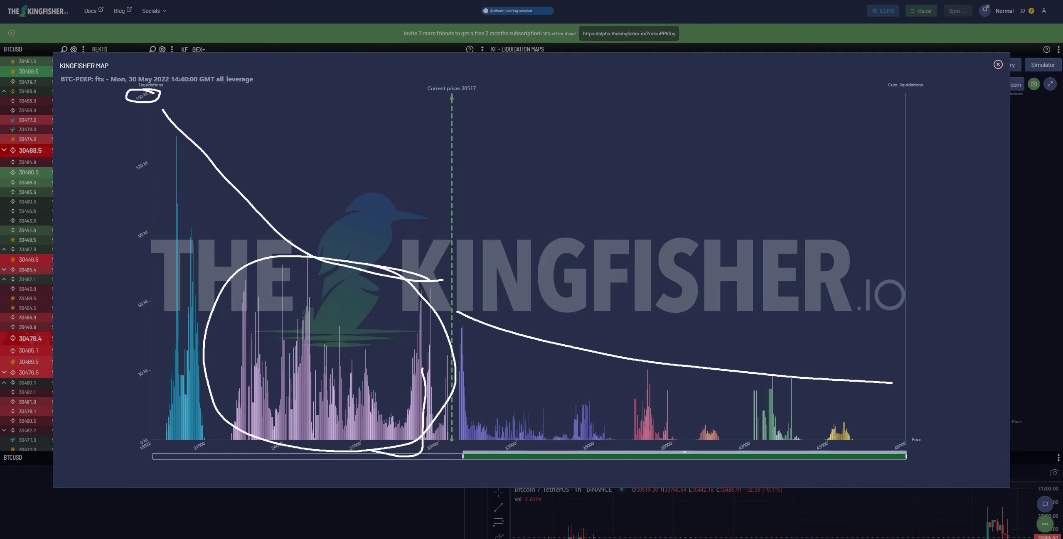
{"action": "key", "text": "Escape"}
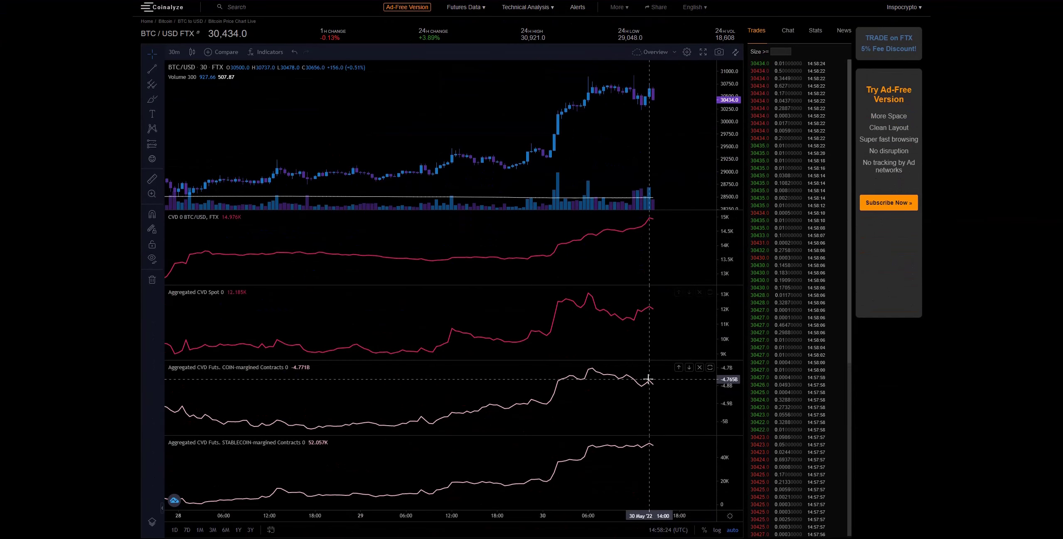
Zoom out to the 25th and circle the futures CVD dips on the 26th and before the 28th, plus the 28th bump.
{"action": "scroll", "coordinate": [648, 382], "scroll_direction": "down", "scroll_amount": 3}
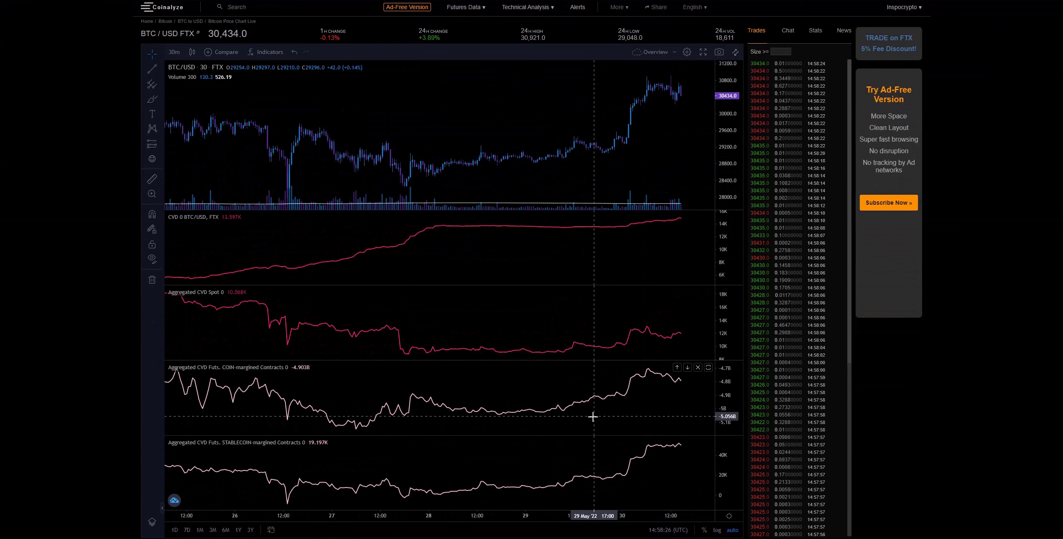
{"action": "scroll", "coordinate": [585, 421], "scroll_direction": "down", "scroll_amount": 1}
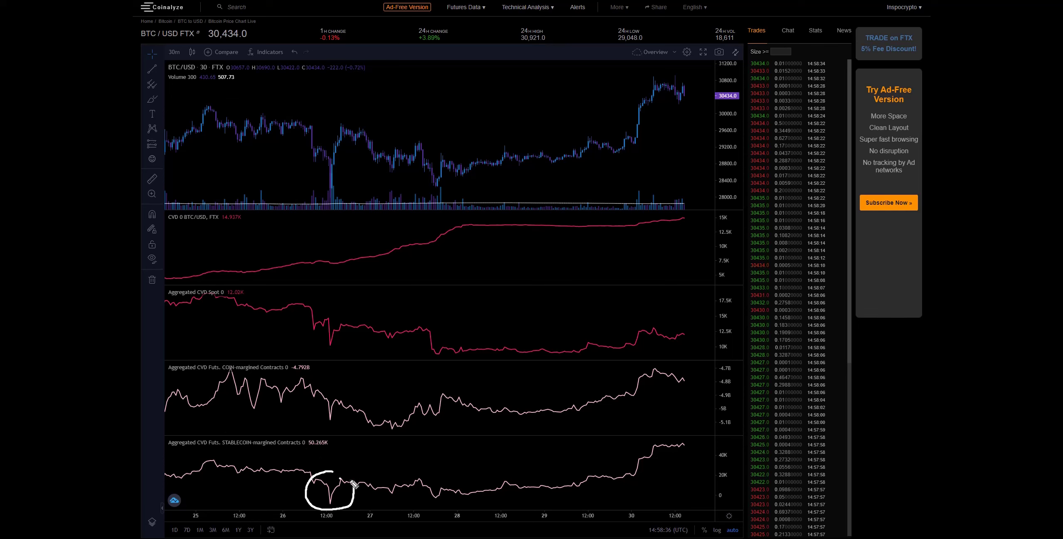
{"action": "left_click_drag", "start_coordinate": [352, 483], "coordinate": [308, 467]}
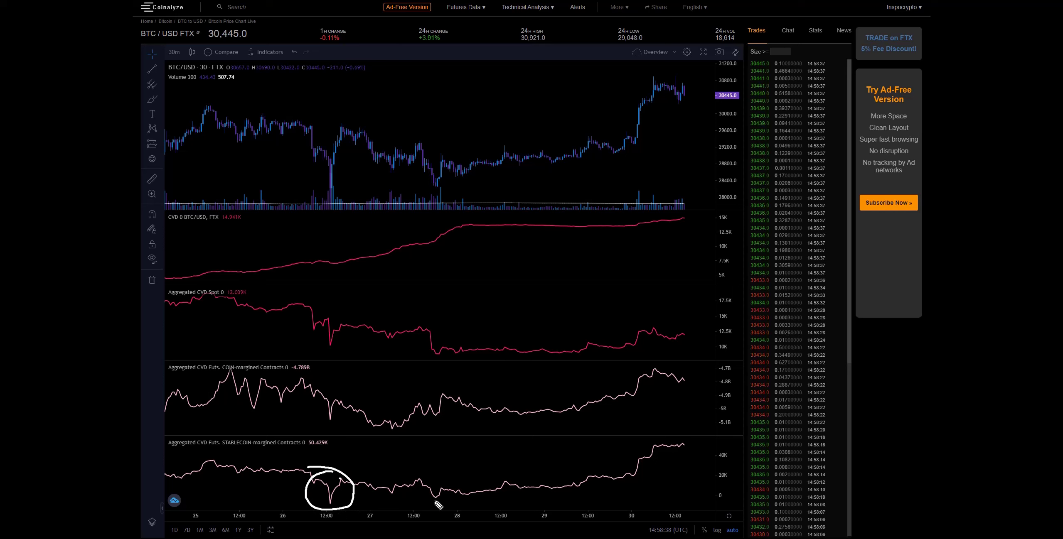
{"action": "left_click_drag", "start_coordinate": [447, 491], "coordinate": [433, 479]}
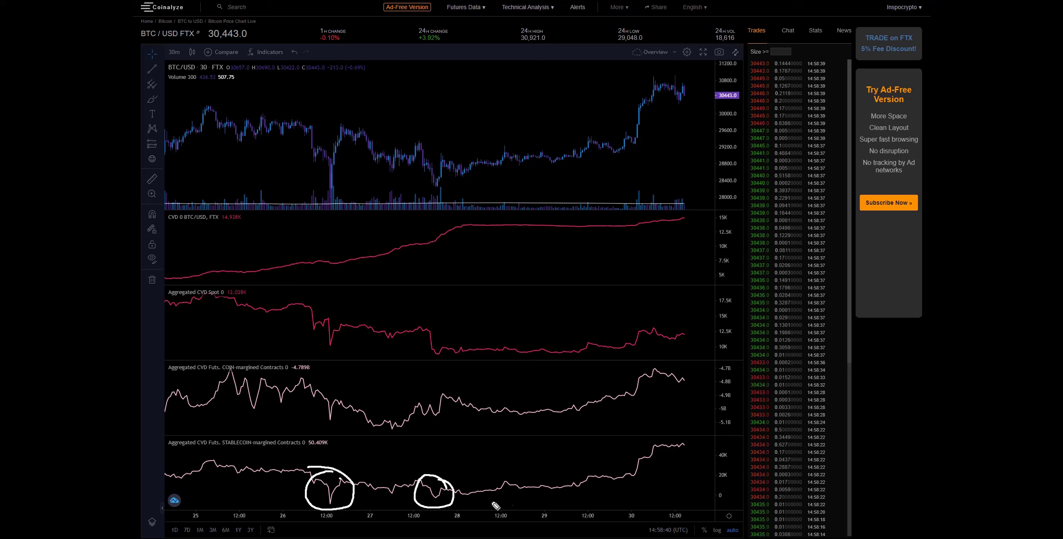
{"action": "mouse_move", "coordinate": [492, 479]}
{"action": "left_mouse_down"}
{"action": "mouse_move", "coordinate": [517, 498]}
{"action": "mouse_move", "coordinate": [486, 487]}
{"action": "left_mouse_up"}
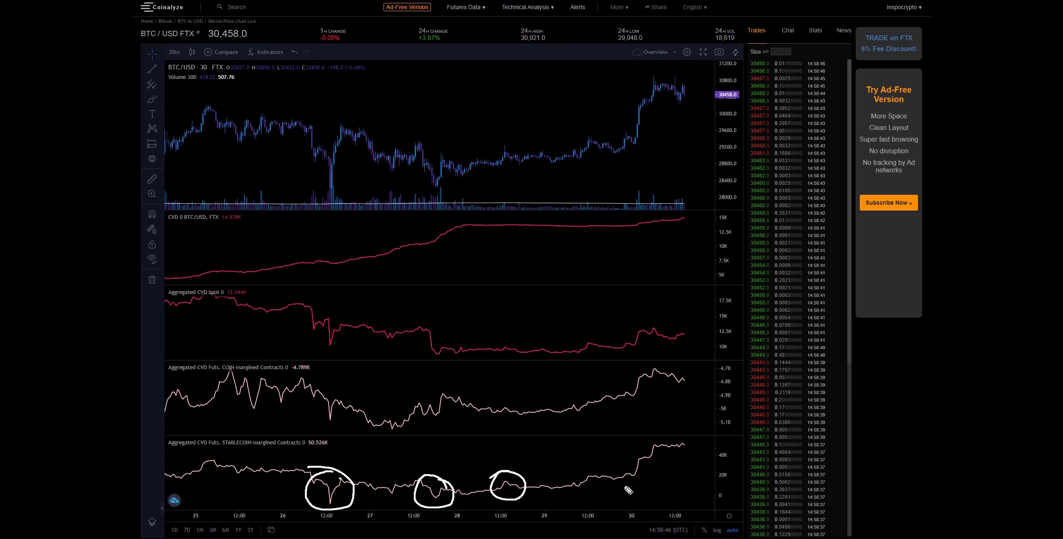
Ring the stablecoin-margined CVD's recent rise and circle the 26th dips in COIN-margined and spot CVD.
{"action": "mouse_move", "coordinate": [692, 439]}
{"action": "left_mouse_down"}
{"action": "mouse_move", "coordinate": [609, 451]}
{"action": "mouse_move", "coordinate": [570, 476]}
{"action": "left_mouse_up"}
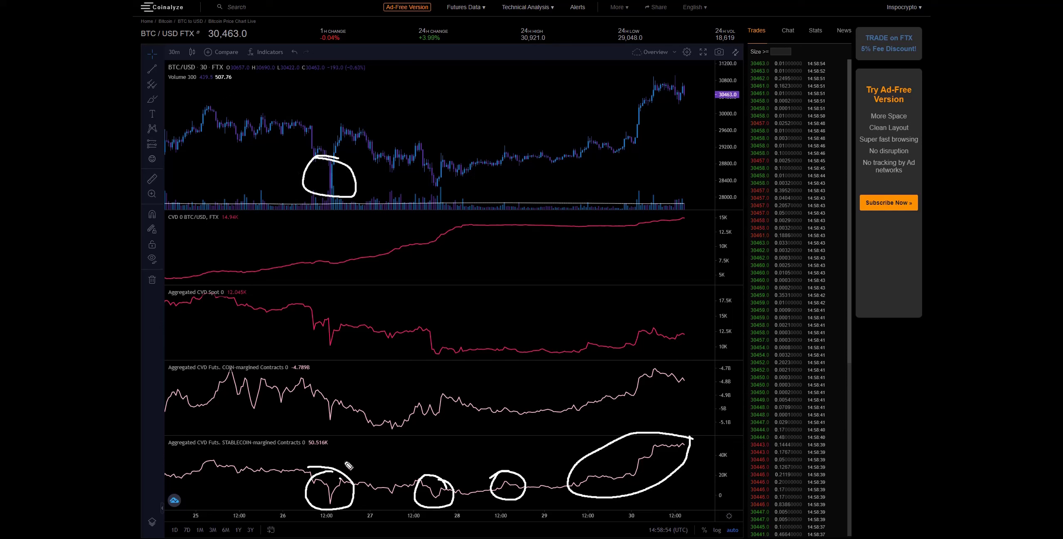
{"action": "left_click_drag", "start_coordinate": [346, 407], "coordinate": [328, 398]}
{"action": "left_click_drag", "start_coordinate": [317, 345], "coordinate": [340, 319]}
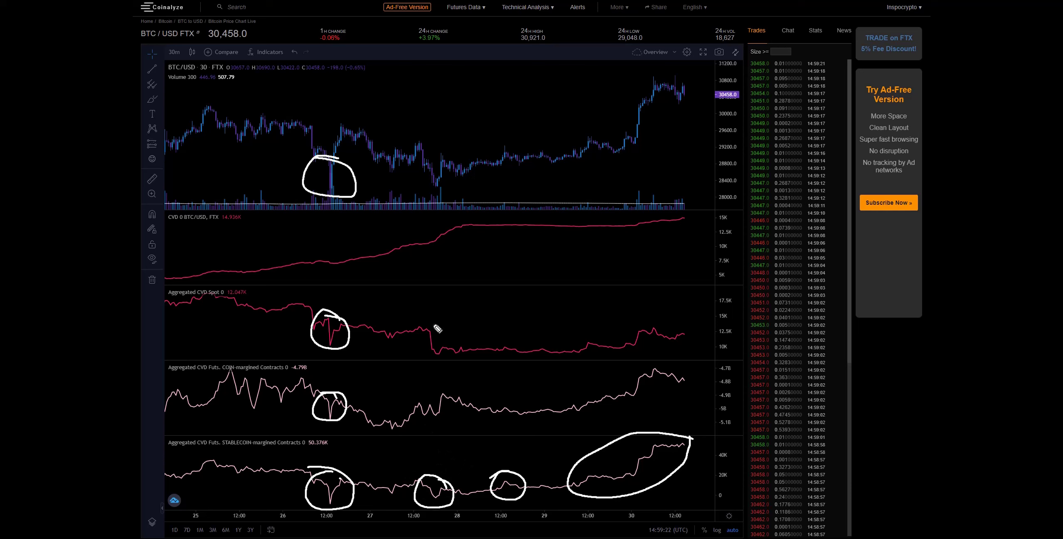
Circle the pre-28th spot and COIN-margined CVD dips and the rising CVD ends, then wipe all drawings.
{"action": "mouse_move", "coordinate": [433, 325]}
{"action": "left_mouse_down"}
{"action": "mouse_move", "coordinate": [421, 353]}
{"action": "mouse_move", "coordinate": [449, 322]}
{"action": "mouse_move", "coordinate": [412, 330]}
{"action": "left_mouse_up"}
{"action": "mouse_move", "coordinate": [446, 389]}
{"action": "left_mouse_down"}
{"action": "mouse_move", "coordinate": [421, 402]}
{"action": "mouse_move", "coordinate": [455, 415]}
{"action": "mouse_move", "coordinate": [423, 396]}
{"action": "left_mouse_up"}
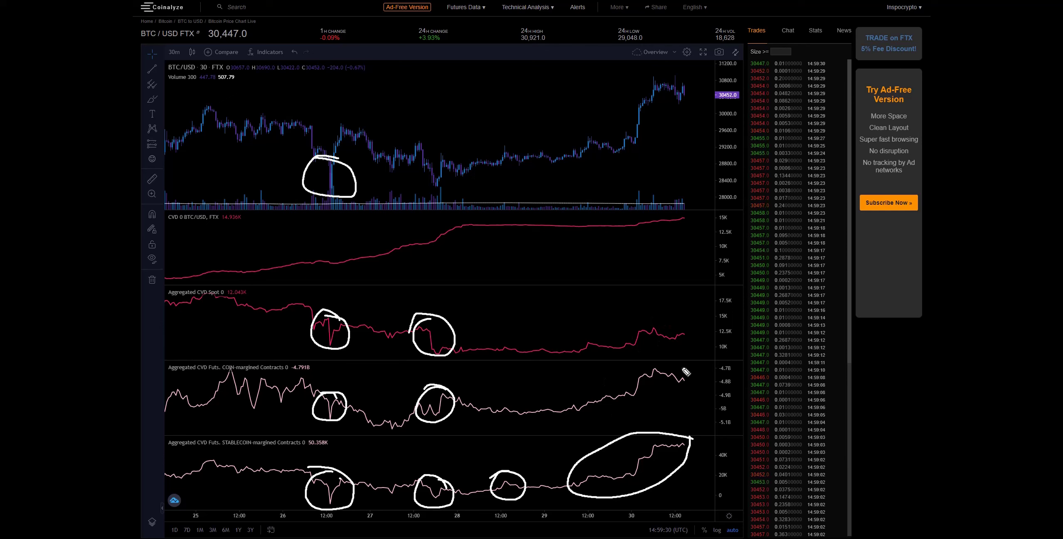
{"action": "mouse_move", "coordinate": [685, 371]}
{"action": "left_mouse_down"}
{"action": "mouse_move", "coordinate": [610, 364]}
{"action": "mouse_move", "coordinate": [565, 417]}
{"action": "mouse_move", "coordinate": [671, 409]}
{"action": "mouse_move", "coordinate": [647, 369]}
{"action": "left_mouse_up"}
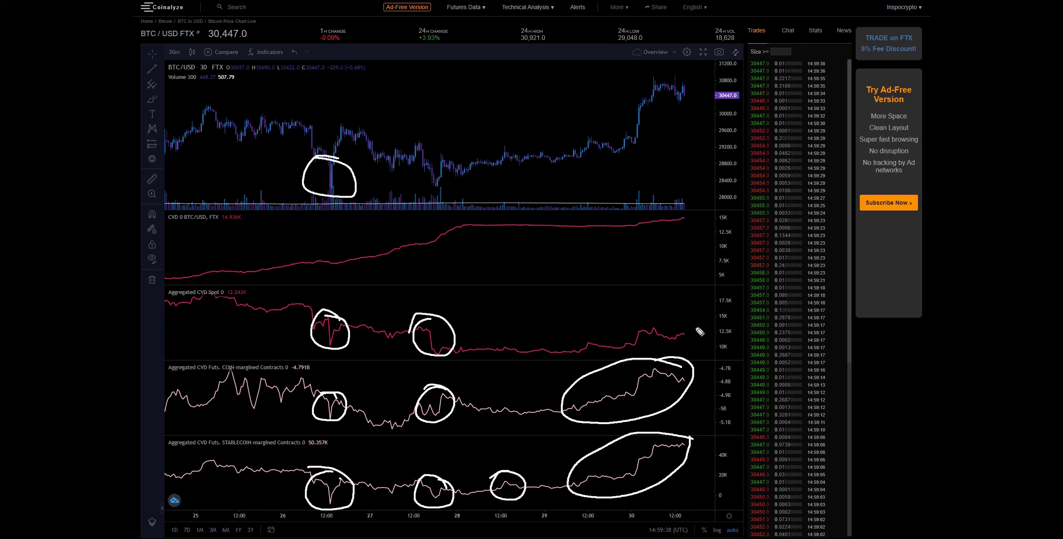
{"action": "mouse_move", "coordinate": [693, 327]}
{"action": "left_mouse_down"}
{"action": "mouse_move", "coordinate": [571, 324]}
{"action": "mouse_move", "coordinate": [594, 356]}
{"action": "mouse_move", "coordinate": [691, 346]}
{"action": "mouse_move", "coordinate": [646, 321]}
{"action": "left_mouse_up"}
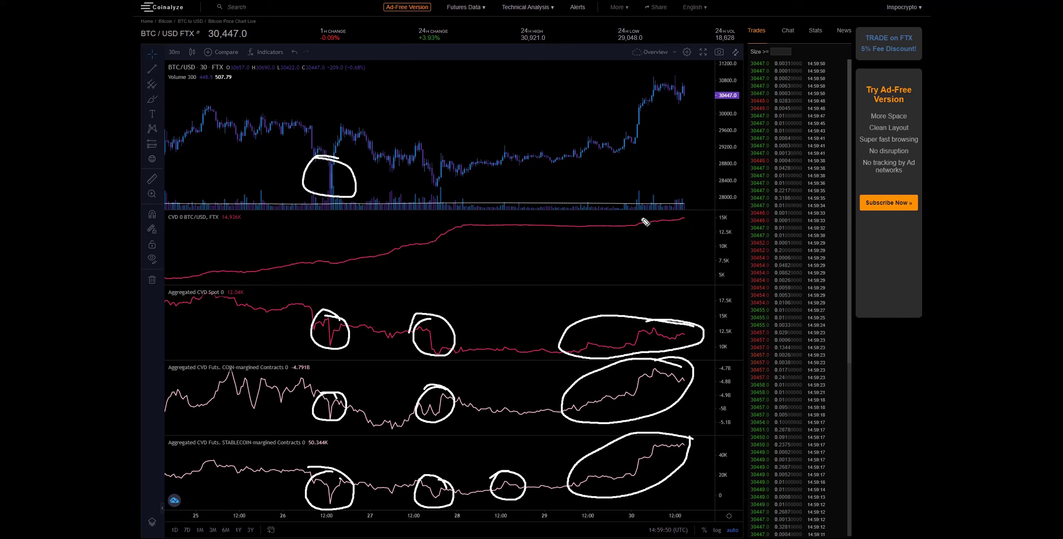
{"action": "left_click_drag", "start_coordinate": [637, 228], "coordinate": [687, 219]}
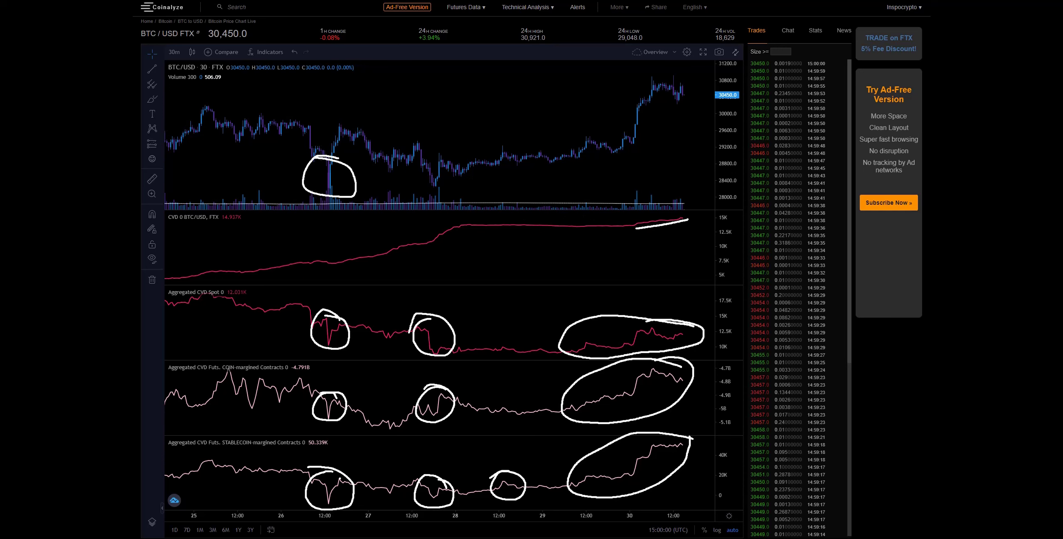
{"action": "key", "text": "Escape"}
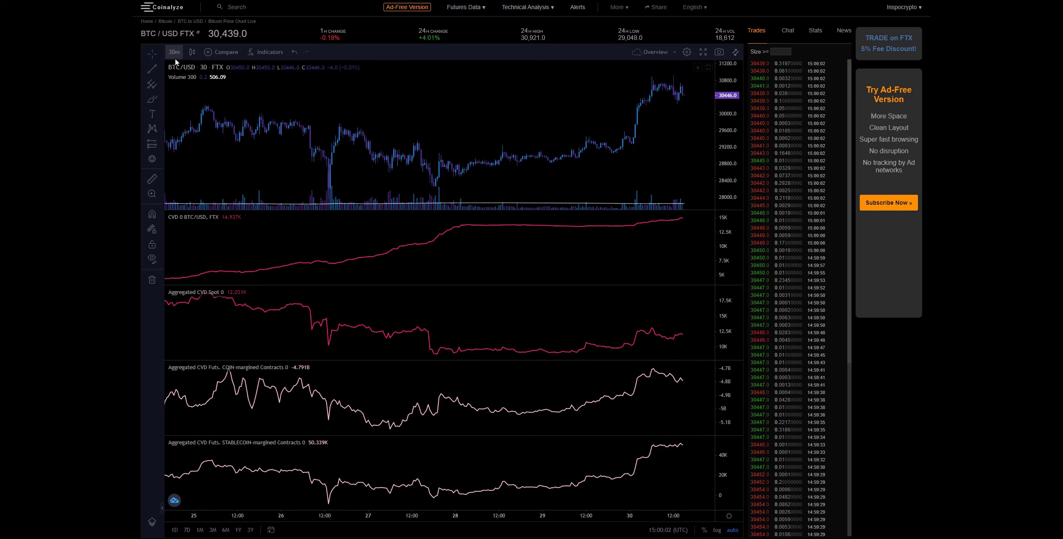
Switch to 5-minute candles and mark the recent price drop and matching COIN-margined CVD drop.
{"action": "left_click", "coordinate": [172, 52]}
{"action": "left_click", "coordinate": [184, 99]}
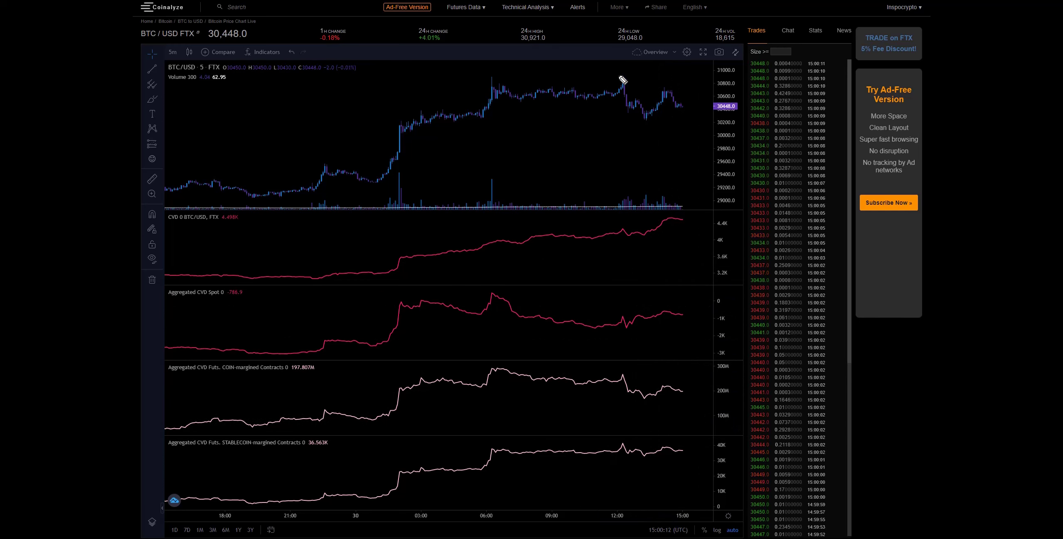
{"action": "left_click_drag", "start_coordinate": [620, 76], "coordinate": [644, 116]}
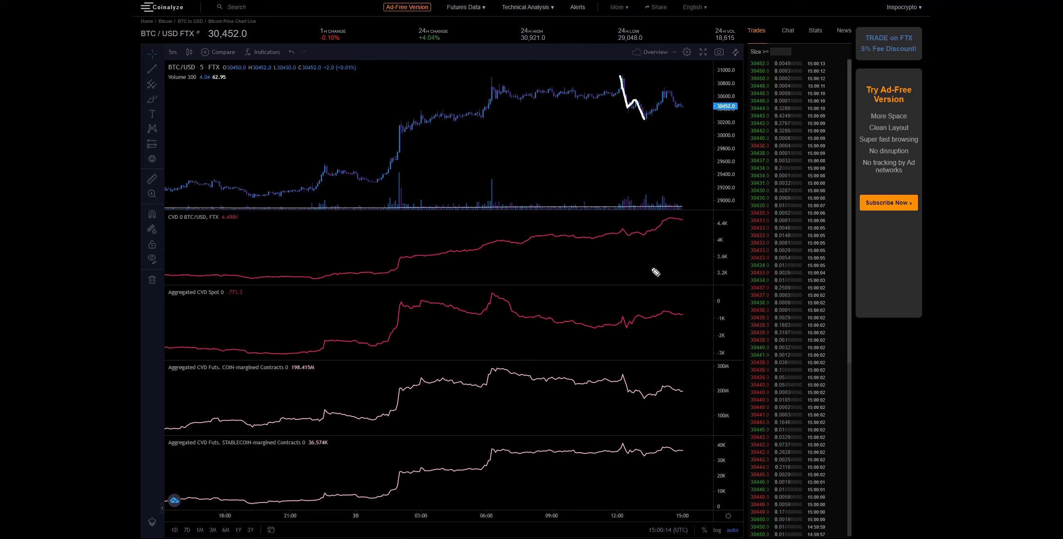
{"action": "mouse_move", "coordinate": [623, 373]}
{"action": "left_mouse_down"}
{"action": "mouse_move", "coordinate": [628, 396]}
{"action": "mouse_move", "coordinate": [644, 402]}
{"action": "left_mouse_up"}
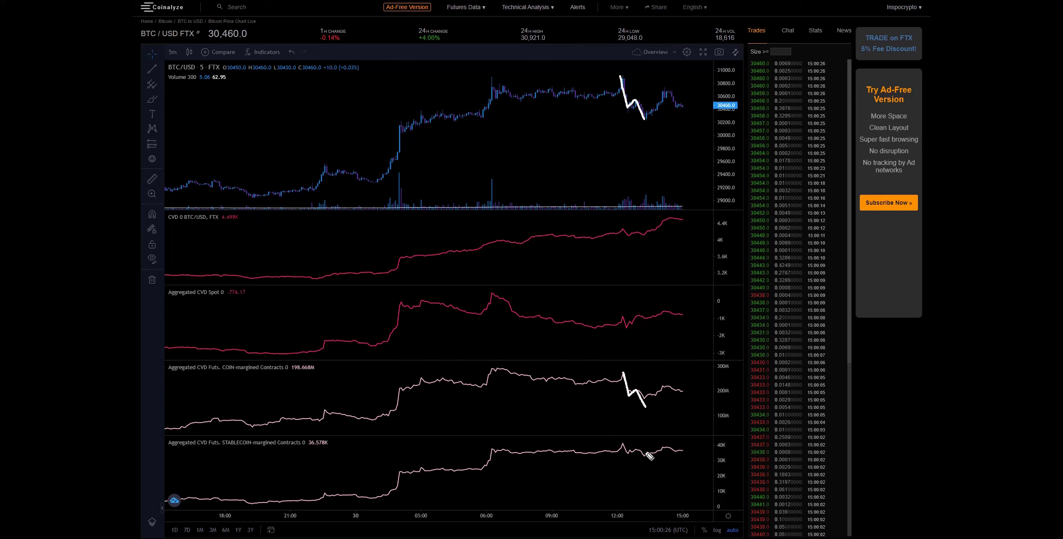
Mark the stablecoin-margined and spot CVD dips and the FTX CVD bump, then clear all marks.
{"action": "left_click_drag", "start_coordinate": [619, 440], "coordinate": [635, 452]}
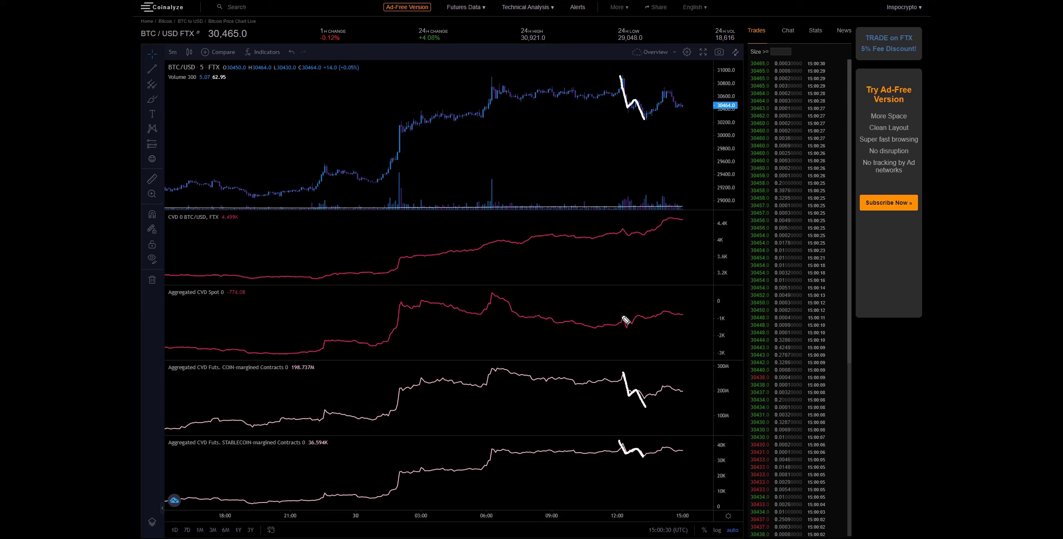
{"action": "mouse_move", "coordinate": [638, 318]}
{"action": "left_mouse_down"}
{"action": "mouse_move", "coordinate": [615, 328]}
{"action": "mouse_move", "coordinate": [640, 316]}
{"action": "mouse_move", "coordinate": [614, 310]}
{"action": "left_mouse_up"}
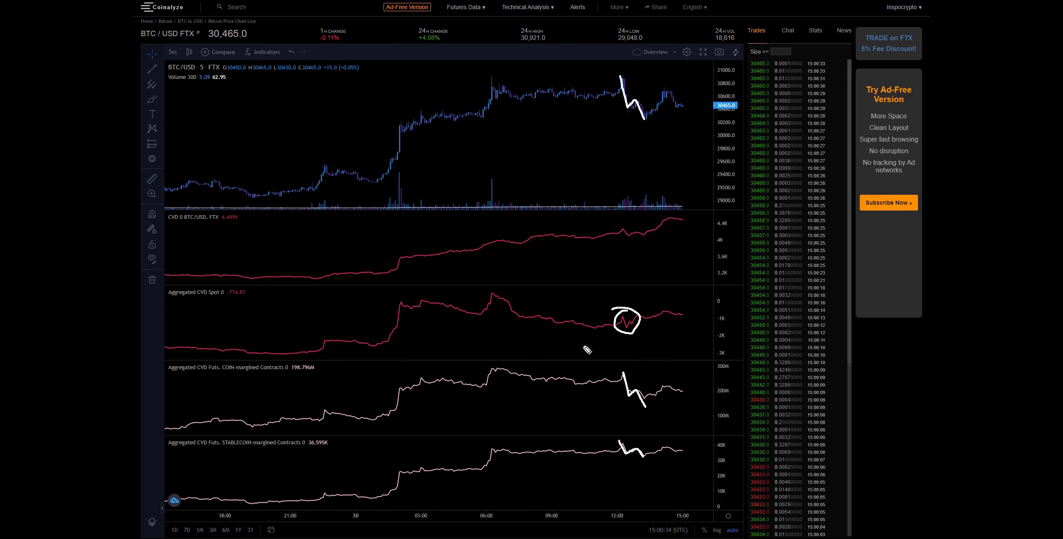
{"action": "mouse_move", "coordinate": [636, 228]}
{"action": "left_mouse_down"}
{"action": "mouse_move", "coordinate": [626, 225]}
{"action": "mouse_move", "coordinate": [617, 240]}
{"action": "mouse_move", "coordinate": [636, 228]}
{"action": "left_mouse_up"}
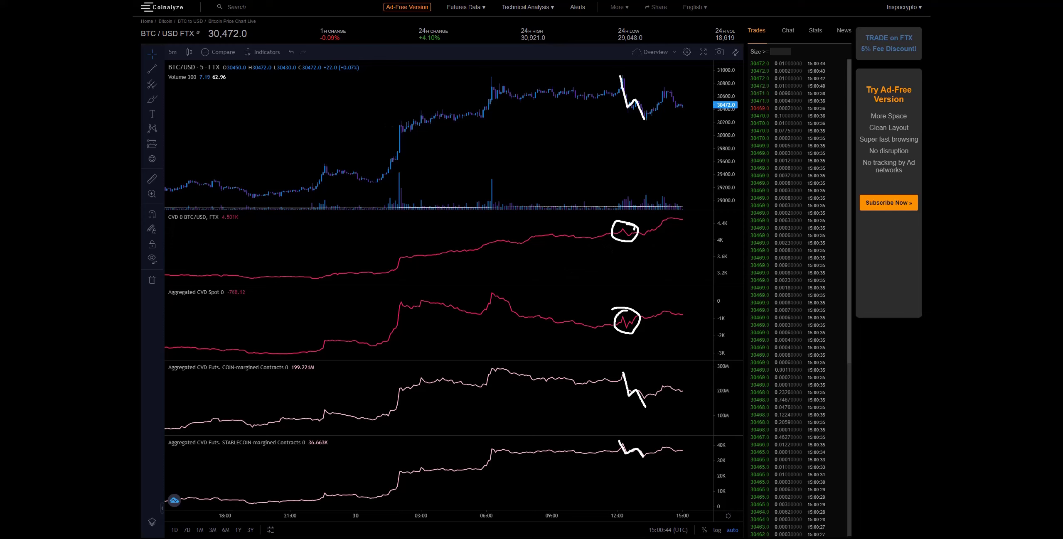
{"action": "key", "text": "Escape"}
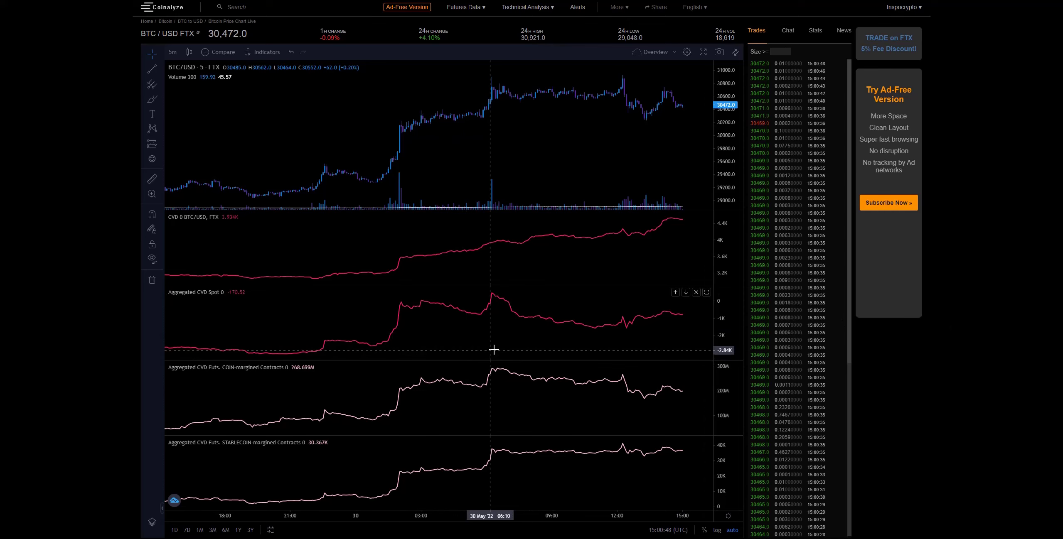
Scroll to the Sanbase holder-group chart, sketch the mid-2021 rise and a projected move, erasing each sketch.
{"action": "scroll", "coordinate": [494, 349], "scroll_direction": "down", "scroll_amount": 3}
{"action": "scroll", "coordinate": [494, 349], "scroll_direction": "down", "scroll_amount": 5}
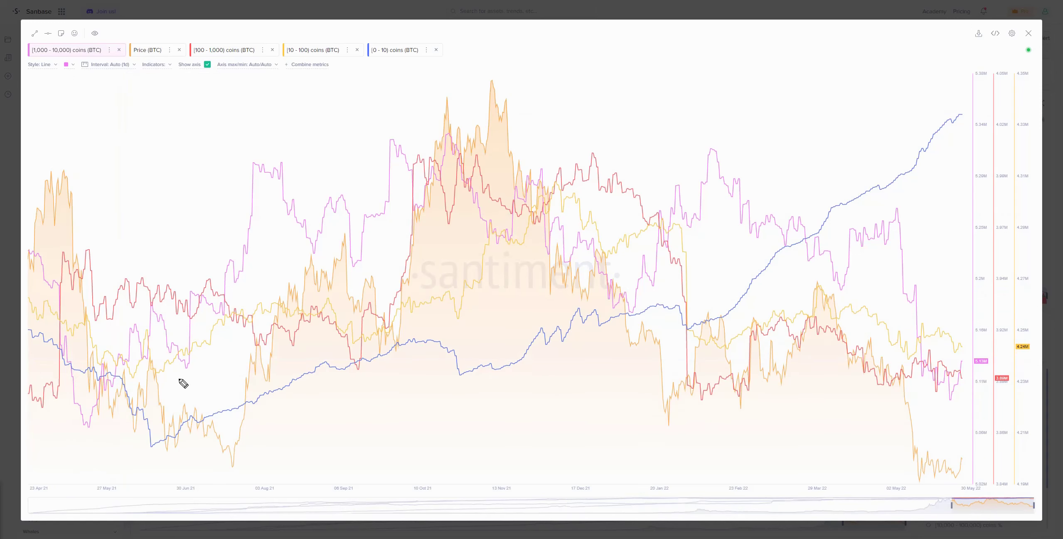
{"action": "mouse_move", "coordinate": [109, 360]}
{"action": "left_mouse_down"}
{"action": "mouse_move", "coordinate": [80, 389]}
{"action": "mouse_move", "coordinate": [131, 409]}
{"action": "mouse_move", "coordinate": [75, 413]}
{"action": "mouse_move", "coordinate": [121, 364]}
{"action": "mouse_move", "coordinate": [188, 362]}
{"action": "mouse_move", "coordinate": [225, 307]}
{"action": "mouse_move", "coordinate": [288, 147]}
{"action": "left_mouse_up"}
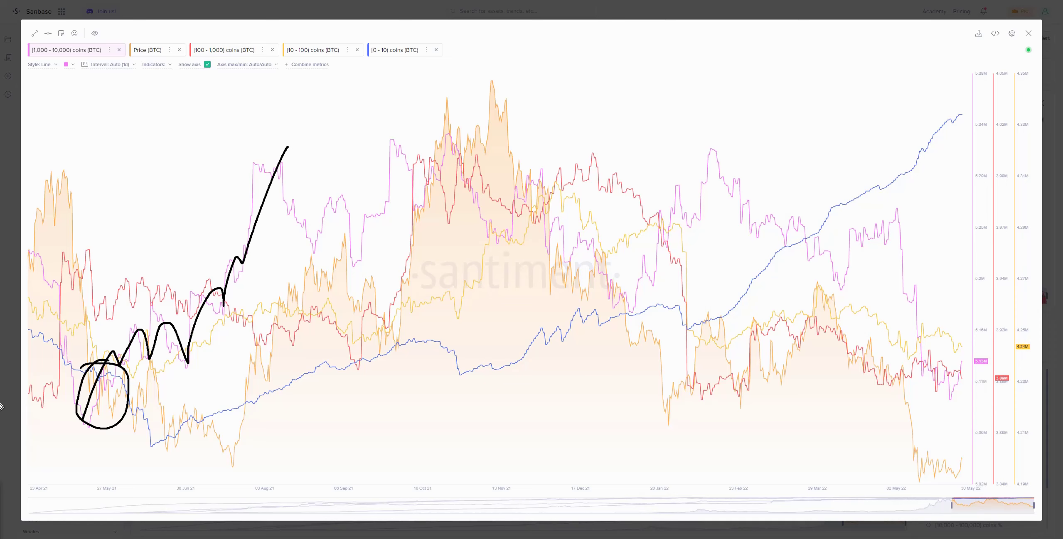
{"action": "key", "text": "Escape"}
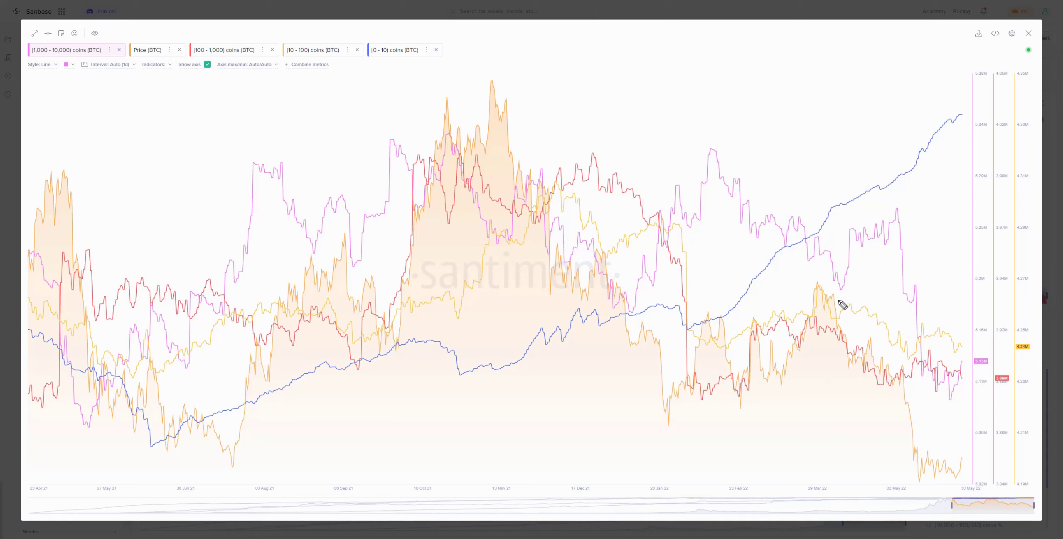
{"action": "mouse_move", "coordinate": [951, 390]}
{"action": "left_mouse_down"}
{"action": "mouse_move", "coordinate": [961, 363]}
{"action": "mouse_move", "coordinate": [976, 424]}
{"action": "left_mouse_up"}
{"action": "key", "text": "ctrl+z"}
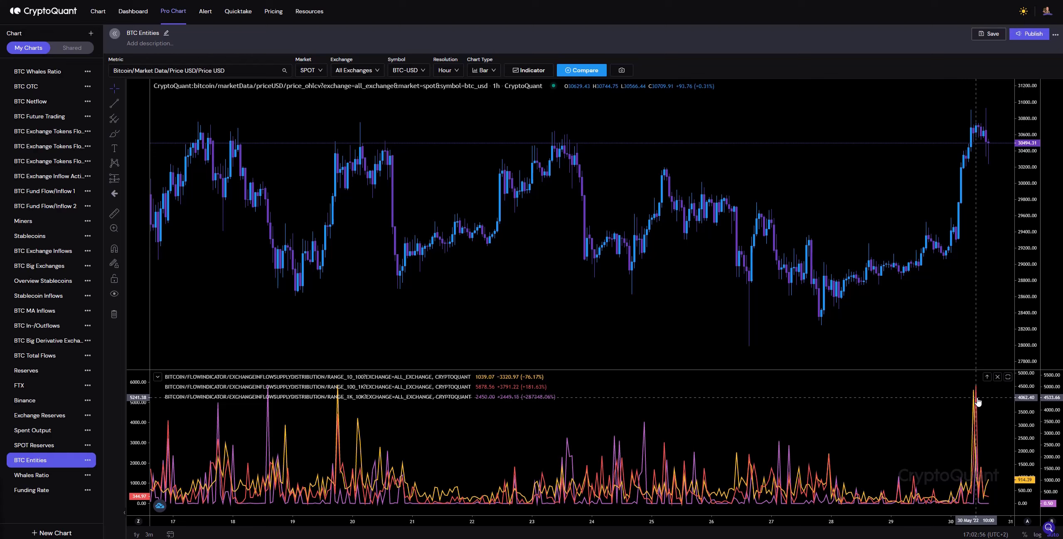
Highlight the RANGE_100_1K inflow series in the BTC Entities legend, then deselect it.
{"action": "left_click", "coordinate": [977, 401]}
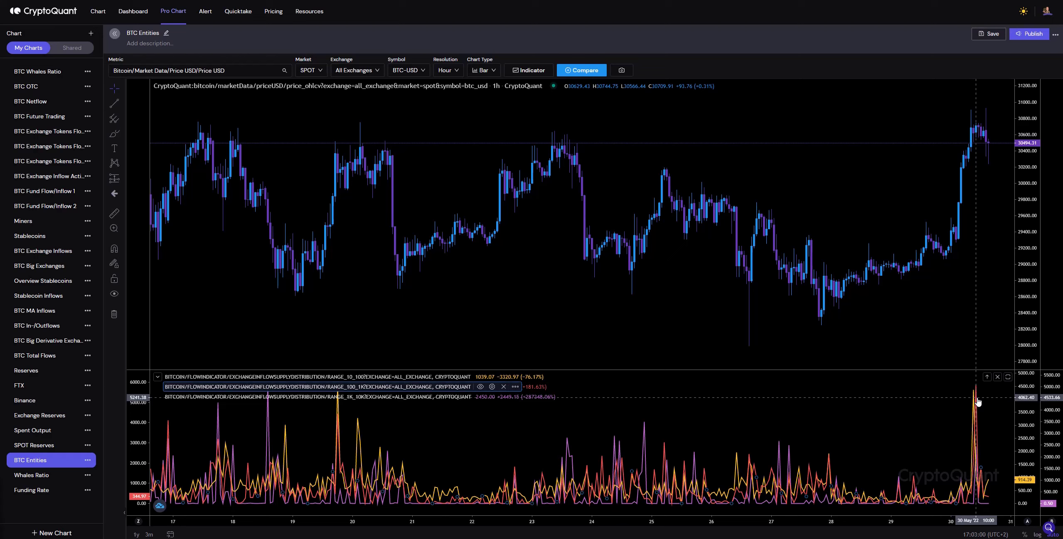
{"action": "left_click", "coordinate": [977, 403]}
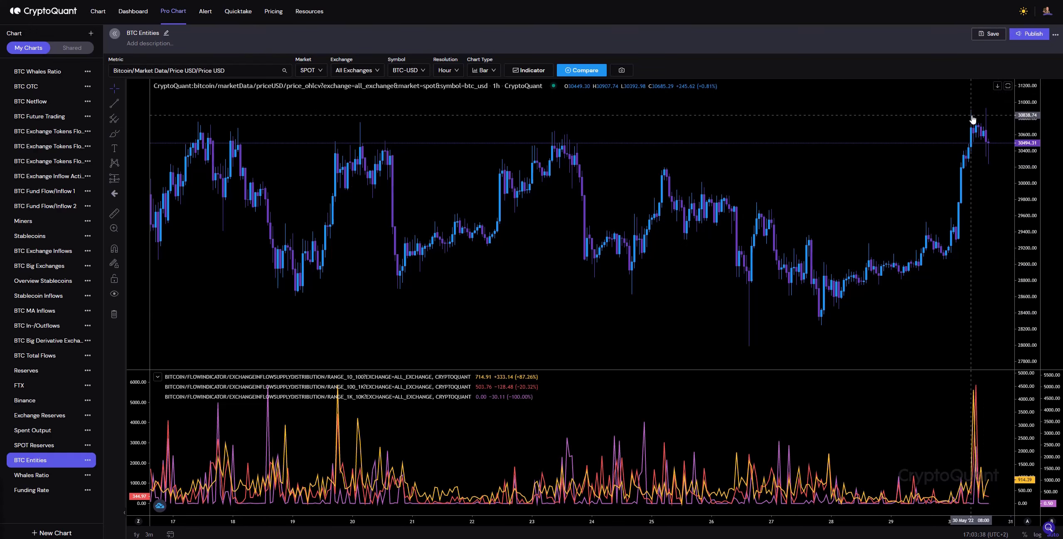
Zoom both charts in to late May and dismiss the zoom hint.
{"action": "scroll", "coordinate": [942, 340], "scroll_direction": "up", "scroll_amount": 2}
{"action": "scroll", "coordinate": [943, 341], "scroll_direction": "up", "scroll_amount": 2}
{"action": "left_click", "coordinate": [682, 503]}
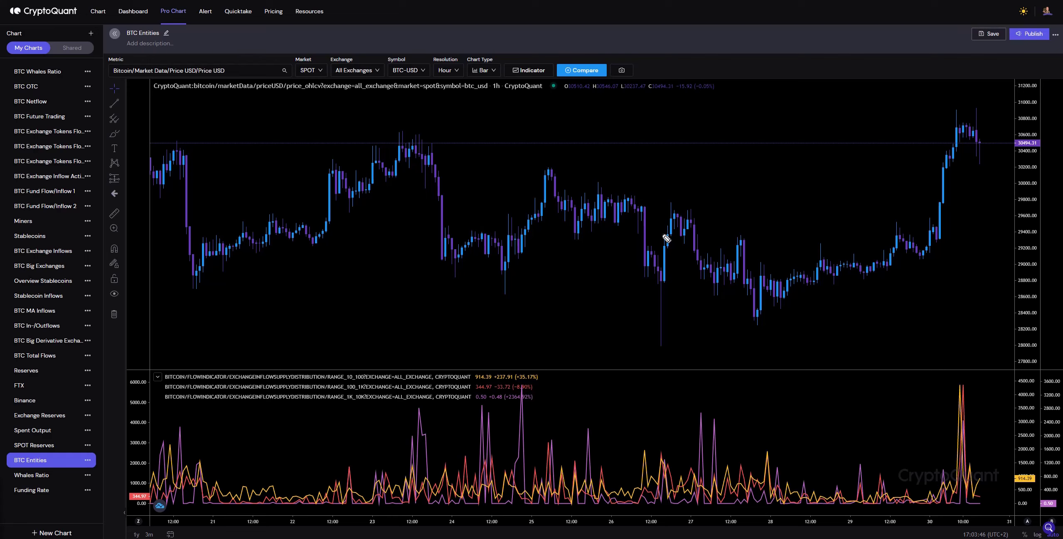
Mark the recent price highs with X's and a level line, then clear the marks.
{"action": "mouse_move", "coordinate": [955, 88]}
{"action": "left_mouse_down"}
{"action": "mouse_move", "coordinate": [945, 104]}
{"action": "mouse_move", "coordinate": [978, 110]}
{"action": "left_mouse_up"}
{"action": "left_click_drag", "start_coordinate": [982, 100], "coordinate": [1016, 100]}
{"action": "key", "text": "Escape"}
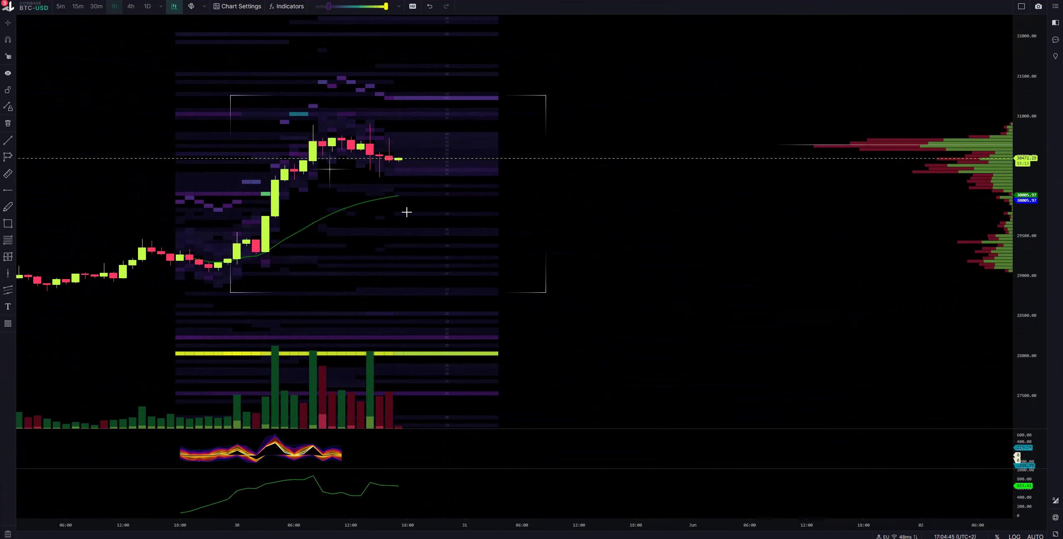
Pan and zoom the 1h heatmap until roughly 25 May to 6 June is visible.
{"action": "left_click_drag", "start_coordinate": [422, 178], "coordinate": [457, 95]}
{"action": "scroll", "coordinate": [457, 95], "scroll_direction": "down", "scroll_amount": 6}
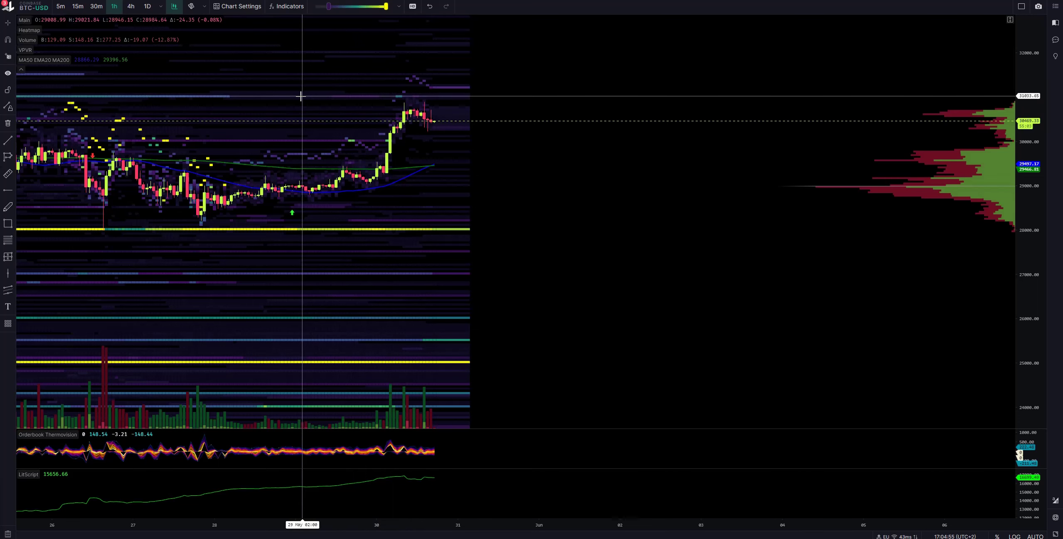
{"action": "left_click_drag", "start_coordinate": [275, 112], "coordinate": [540, 140]}
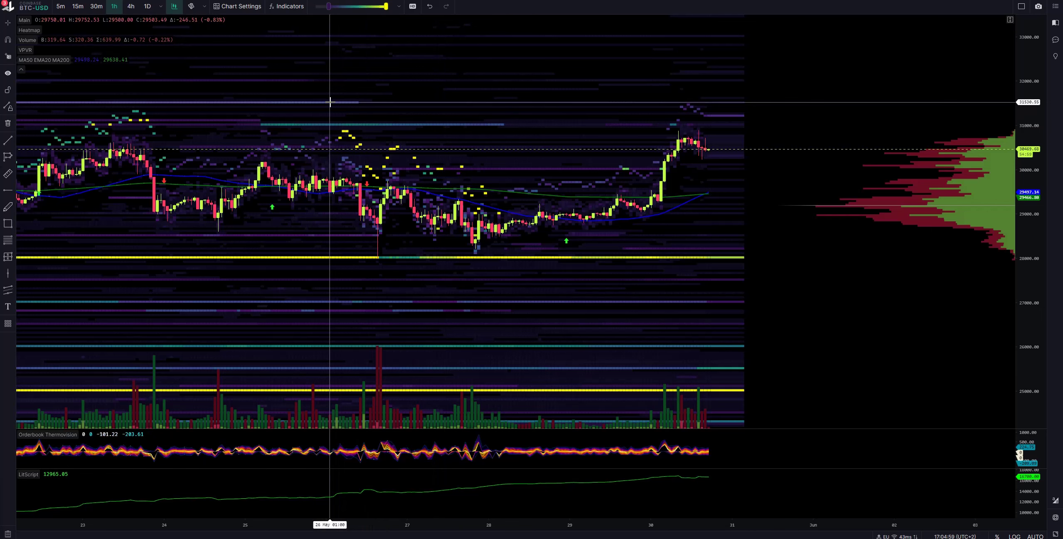
{"action": "left_click_drag", "start_coordinate": [540, 152], "coordinate": [497, 307]}
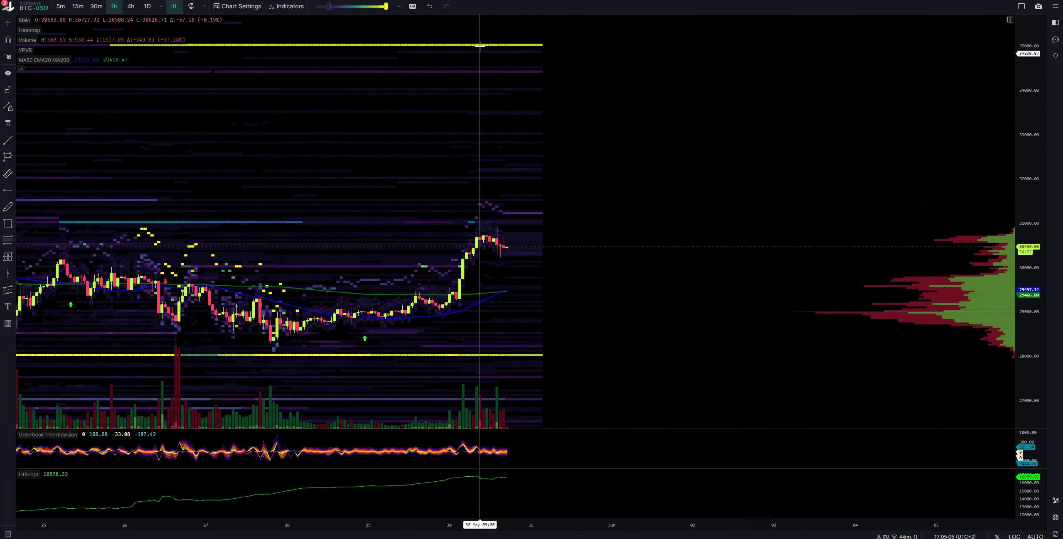
{"action": "scroll", "coordinate": [395, 97], "scroll_direction": "down", "scroll_amount": 3}
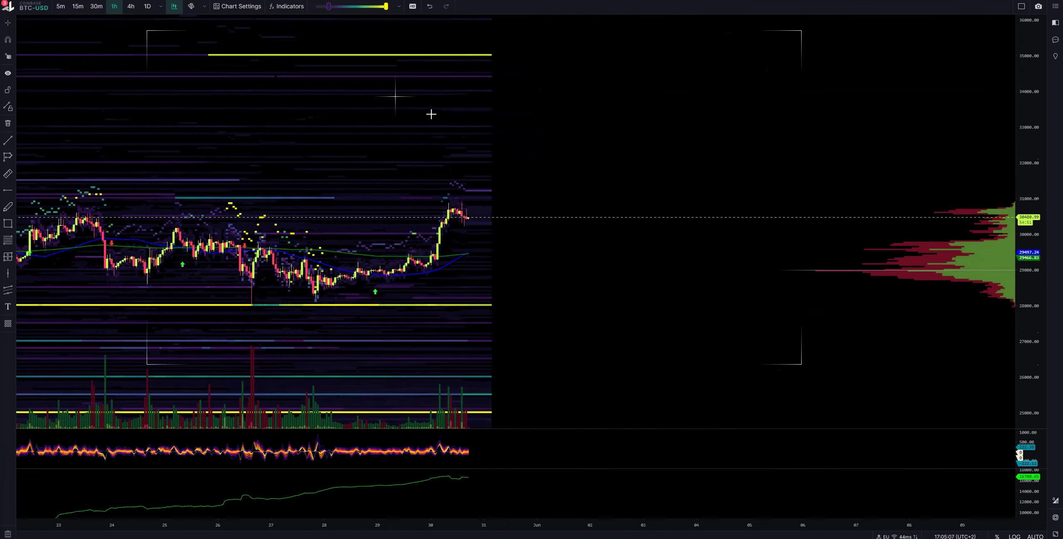
{"action": "scroll", "coordinate": [431, 114], "scroll_direction": "down", "scroll_amount": 1}
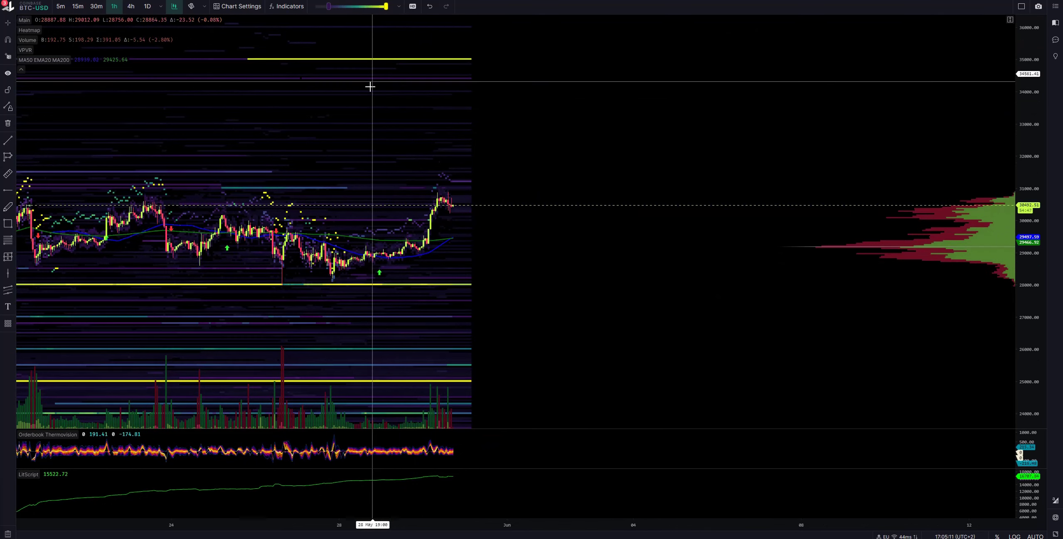
Shift the heatmap up to higher price levels and recentre it on the recent candles.
{"action": "left_click_drag", "start_coordinate": [372, 85], "coordinate": [476, 228]}
{"action": "scroll", "coordinate": [477, 227], "scroll_direction": "down", "scroll_amount": 2}
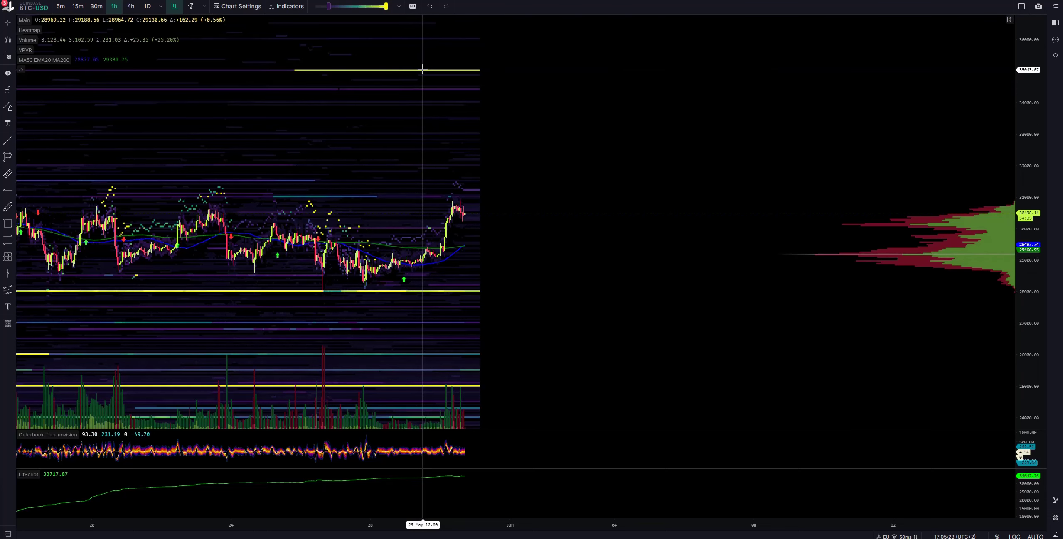
{"action": "scroll", "coordinate": [412, 147], "scroll_direction": "up", "scroll_amount": 4}
{"action": "scroll", "coordinate": [415, 143], "scroll_direction": "down", "scroll_amount": 2}
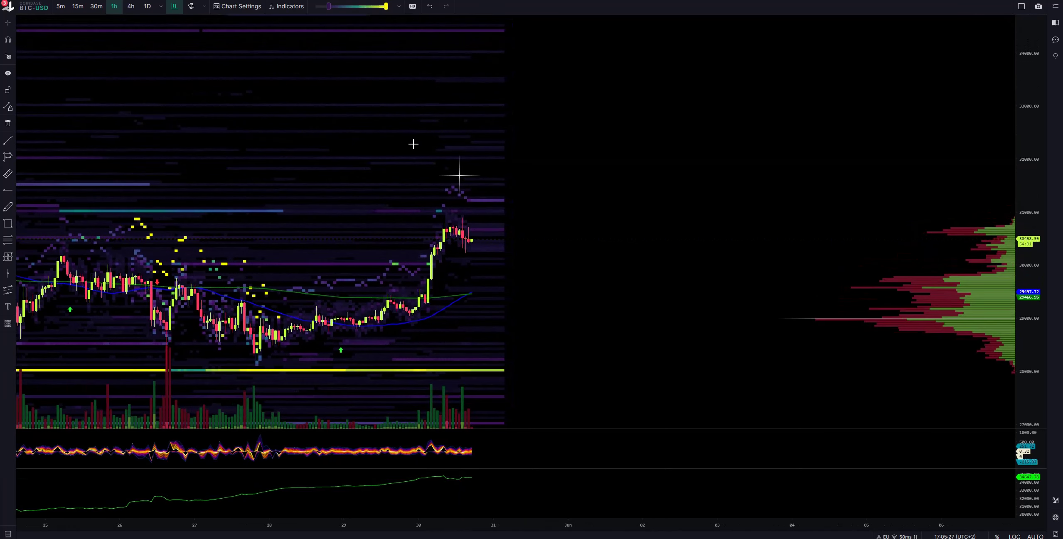
{"action": "left_click_drag", "start_coordinate": [425, 170], "coordinate": [451, 237]}
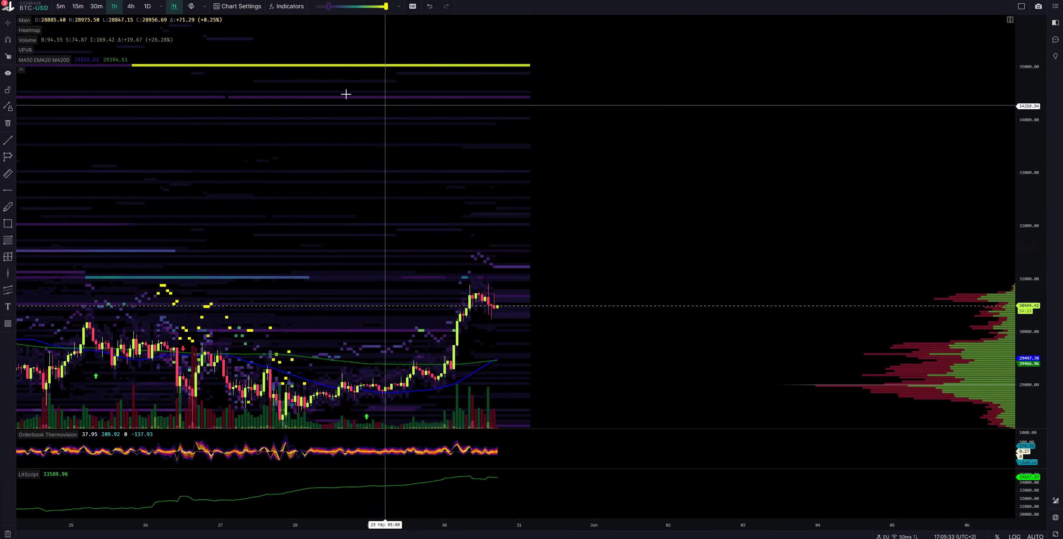
Switch the chart to DERIBIT BTC-PERPETUAL and zoom out to several weeks.
{"action": "left_click", "coordinate": [33, 6]}
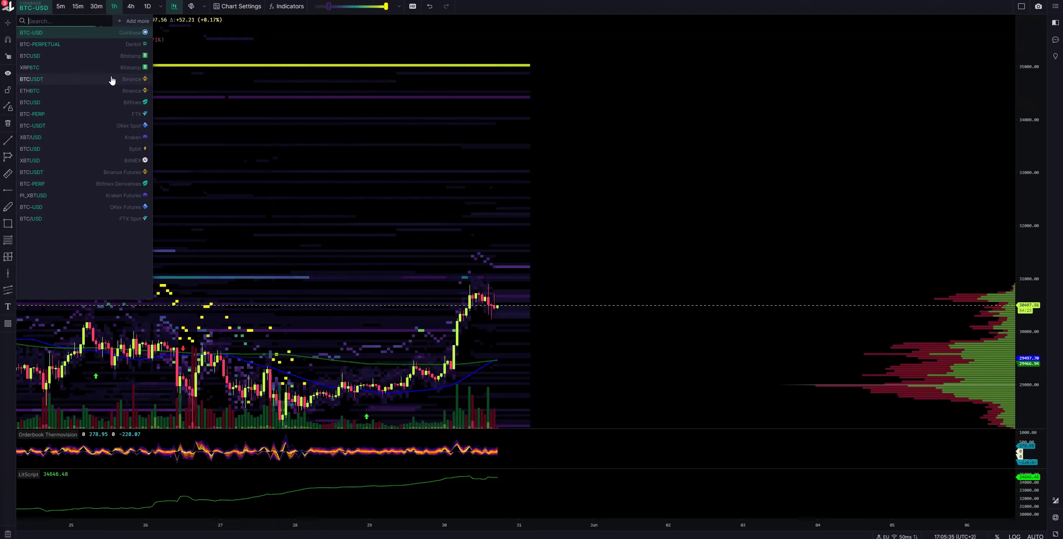
{"action": "left_click", "coordinate": [121, 47]}
{"action": "scroll", "coordinate": [474, 280], "scroll_direction": "down", "scroll_amount": 5}
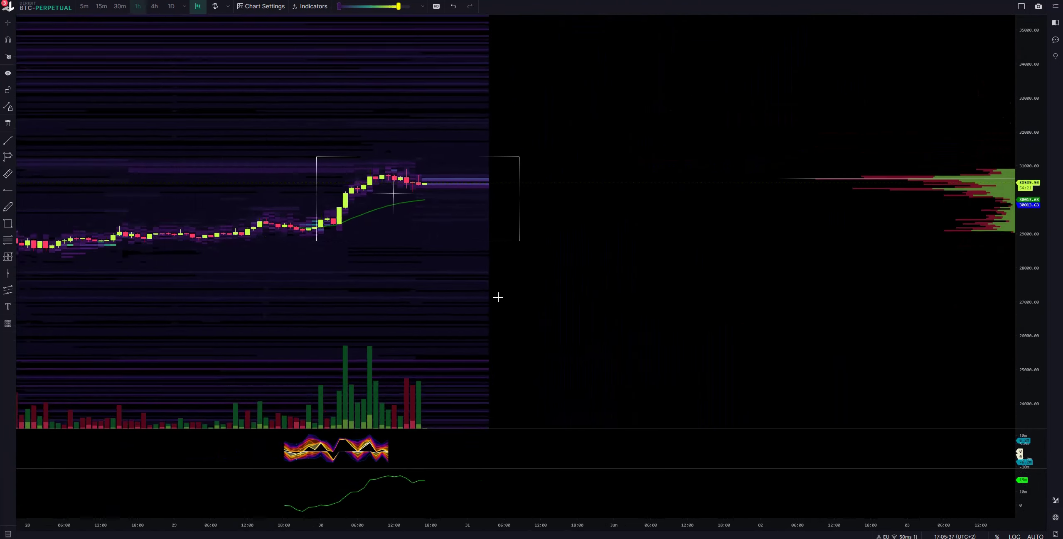
{"action": "scroll", "coordinate": [494, 294], "scroll_direction": "down", "scroll_amount": 5}
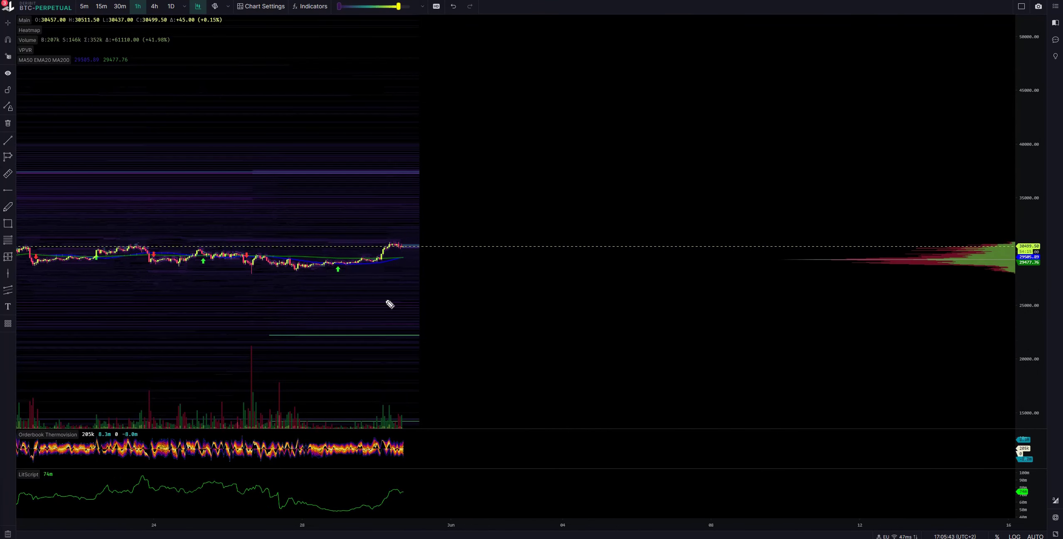
Outline the order band below the candles and mark the price range around them.
{"action": "mouse_move", "coordinate": [285, 295]}
{"action": "left_mouse_down"}
{"action": "mouse_move", "coordinate": [403, 305]}
{"action": "mouse_move", "coordinate": [419, 336]}
{"action": "mouse_move", "coordinate": [143, 341]}
{"action": "left_mouse_up"}
{"action": "left_click_drag", "start_coordinate": [295, 295], "coordinate": [103, 302]}
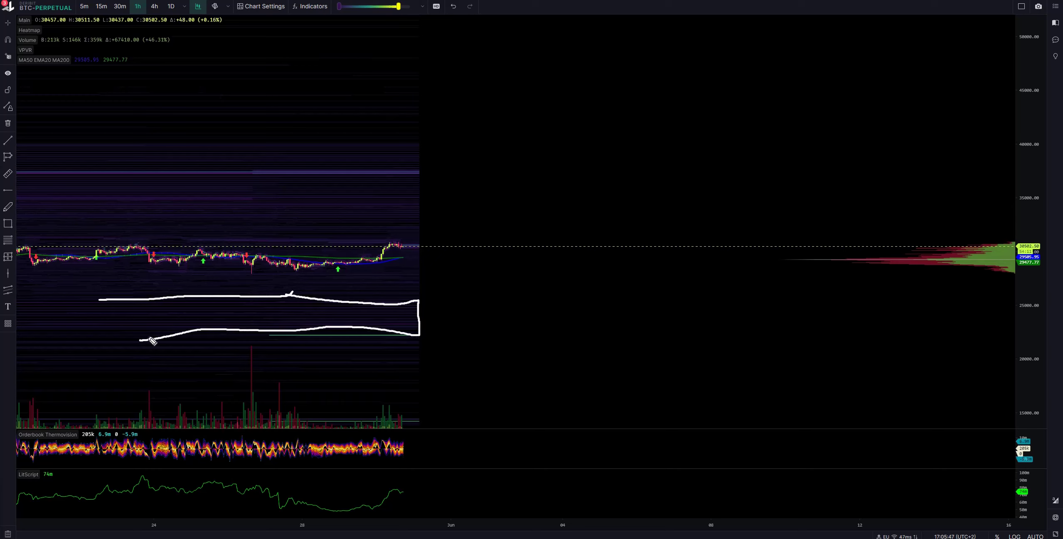
{"action": "left_click_drag", "start_coordinate": [153, 336], "coordinate": [61, 331]}
{"action": "mouse_move", "coordinate": [46, 143]}
{"action": "left_mouse_down"}
{"action": "mouse_move", "coordinate": [424, 149]}
{"action": "mouse_move", "coordinate": [411, 229]}
{"action": "mouse_move", "coordinate": [52, 227]}
{"action": "left_mouse_up"}
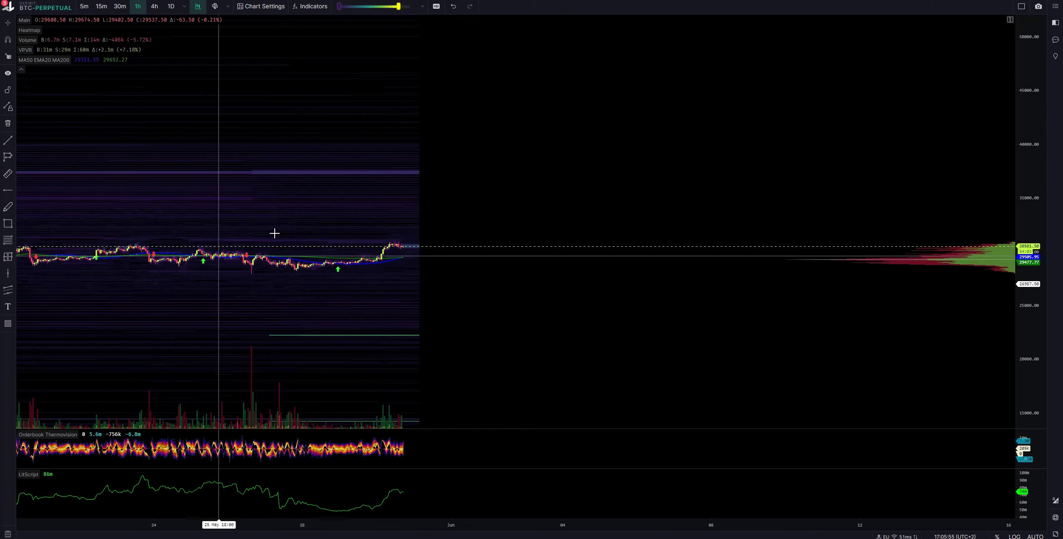
Switch the chart to Bitstamp BTCUSD, then to Binance BTCUSDT.
{"action": "left_click", "coordinate": [45, 6]}
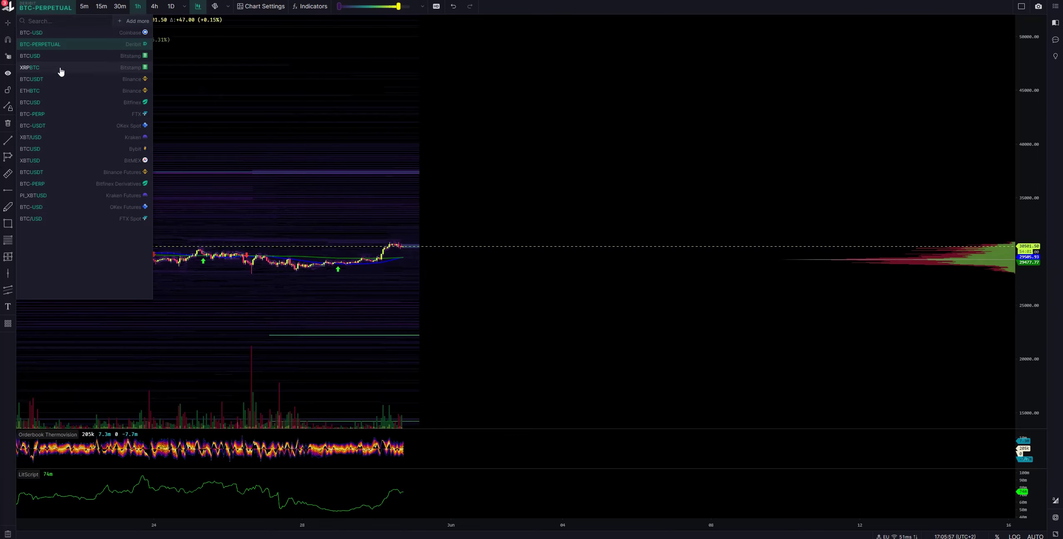
{"action": "left_click", "coordinate": [102, 55]}
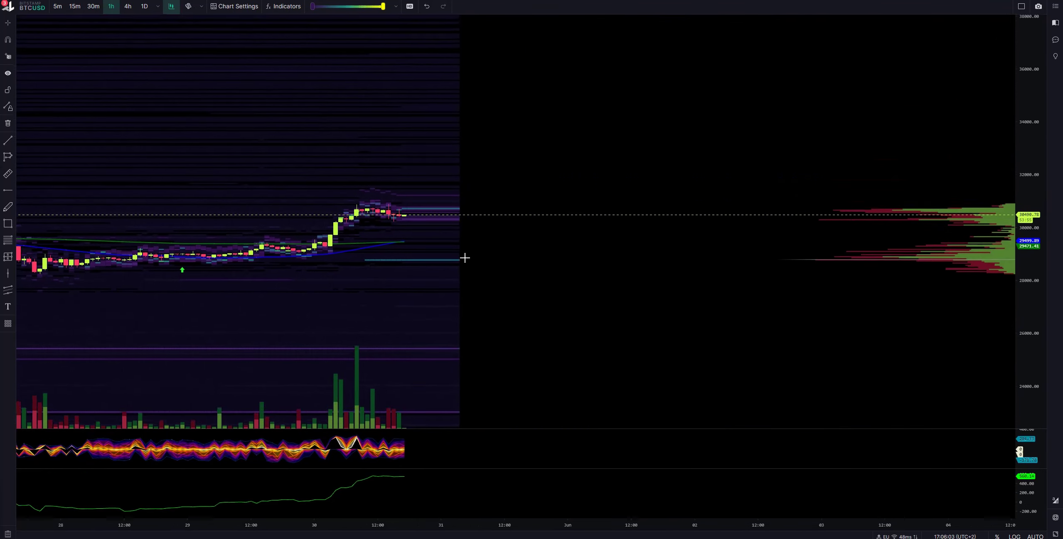
{"action": "left_click", "coordinate": [38, 9]}
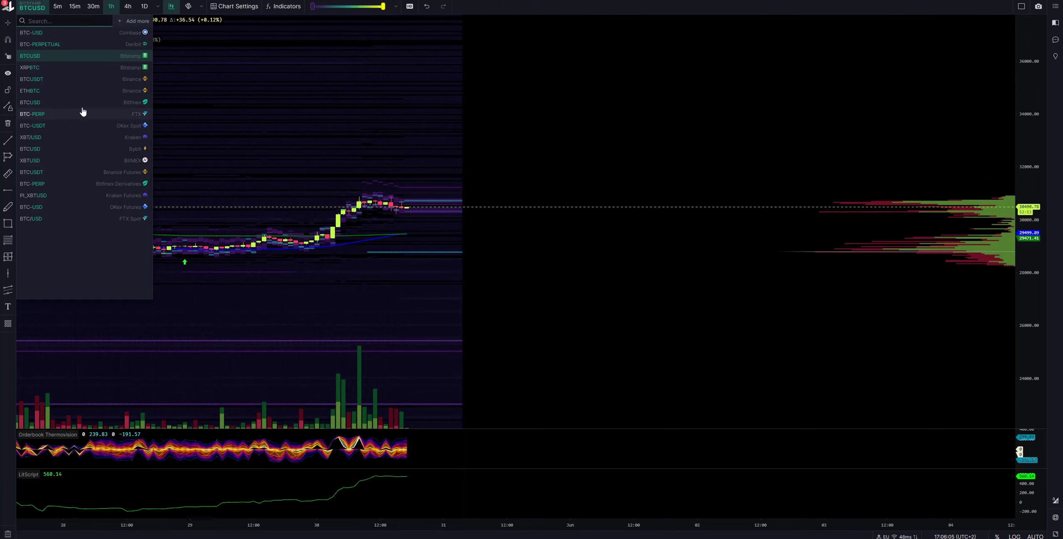
{"action": "left_click", "coordinate": [100, 82]}
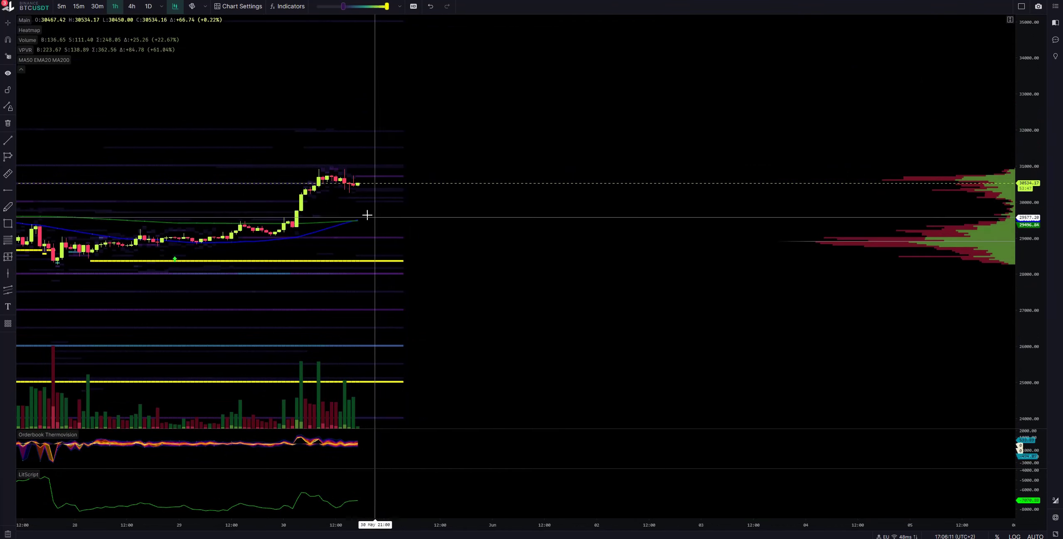
Pan and zoom the BTCUSDT heatmap to view the lower order walls, then bring the candles back.
{"action": "left_click_drag", "start_coordinate": [363, 214], "coordinate": [441, 155]}
{"action": "scroll", "coordinate": [472, 171], "scroll_direction": "down", "scroll_amount": 5}
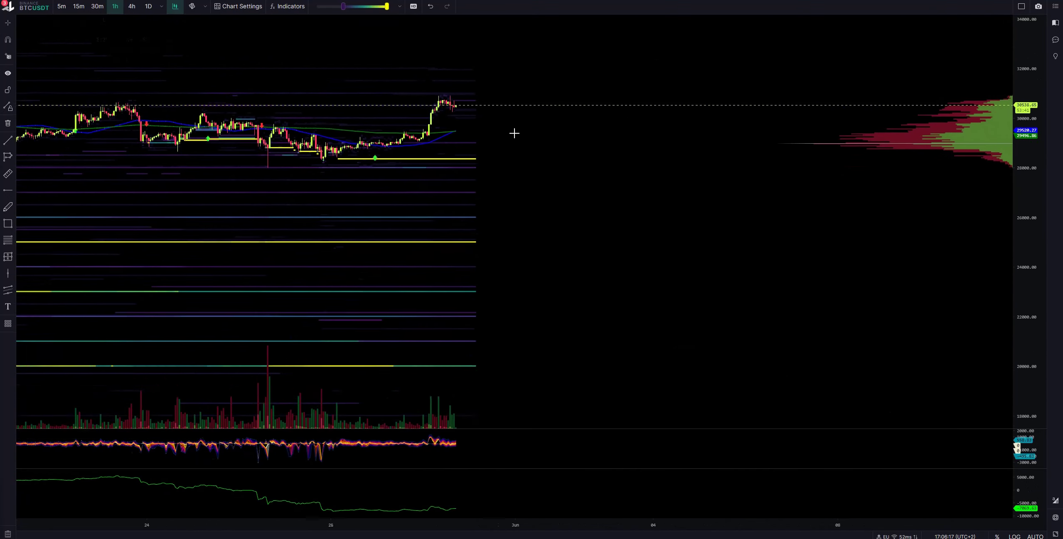
{"action": "left_click_drag", "start_coordinate": [514, 133], "coordinate": [471, 200]}
{"action": "scroll", "coordinate": [471, 201], "scroll_direction": "up", "scroll_amount": 5}
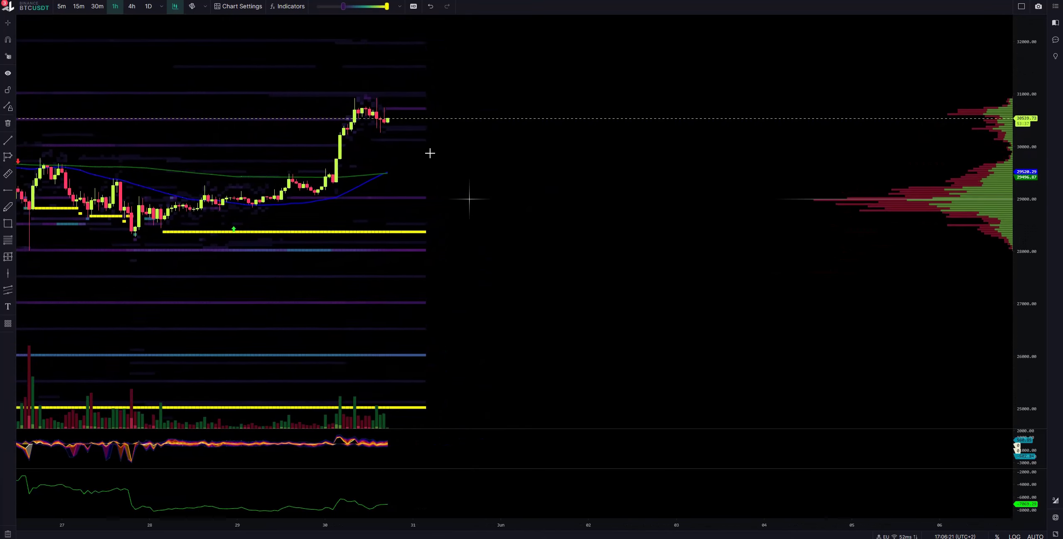
{"action": "scroll", "coordinate": [429, 153], "scroll_direction": "down", "scroll_amount": 5}
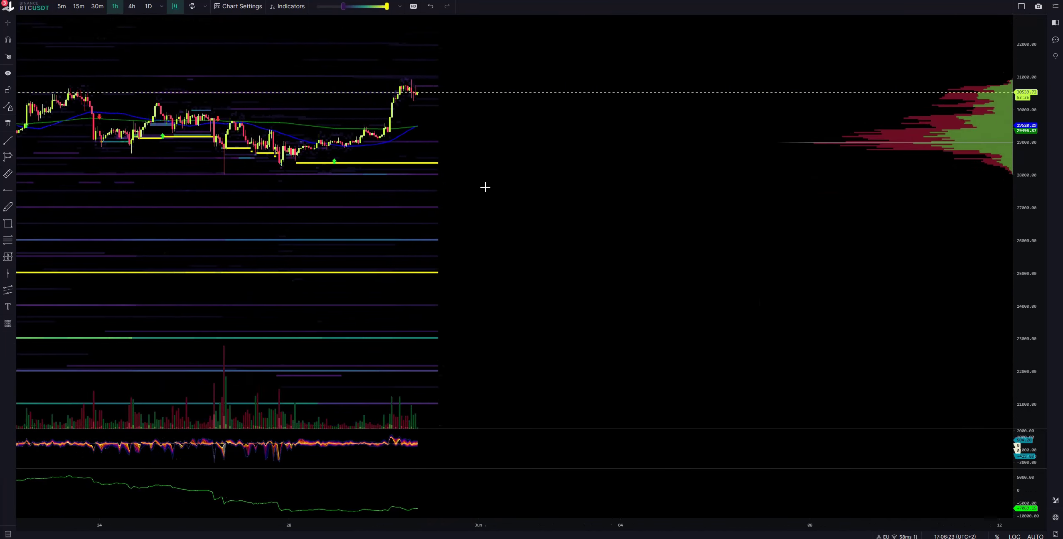
{"action": "left_click_drag", "start_coordinate": [485, 187], "coordinate": [529, 113]}
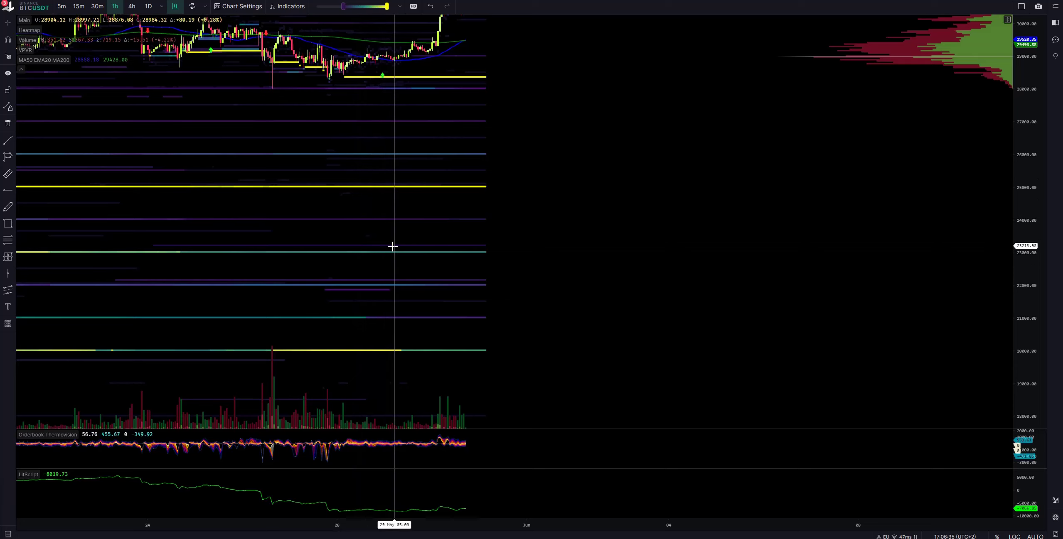
Inspect the order walls far below price, then recentre on the candles and nearby levels.
{"action": "left_click_drag", "start_coordinate": [401, 229], "coordinate": [392, 283]}
{"action": "scroll", "coordinate": [403, 239], "scroll_direction": "up", "scroll_amount": 3}
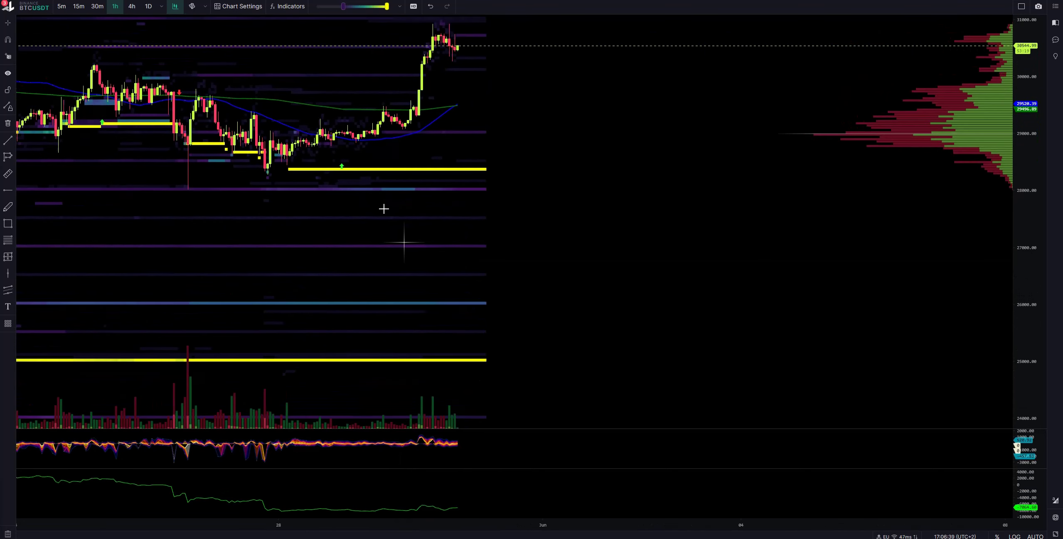
{"action": "left_click_drag", "start_coordinate": [430, 188], "coordinate": [417, 251]}
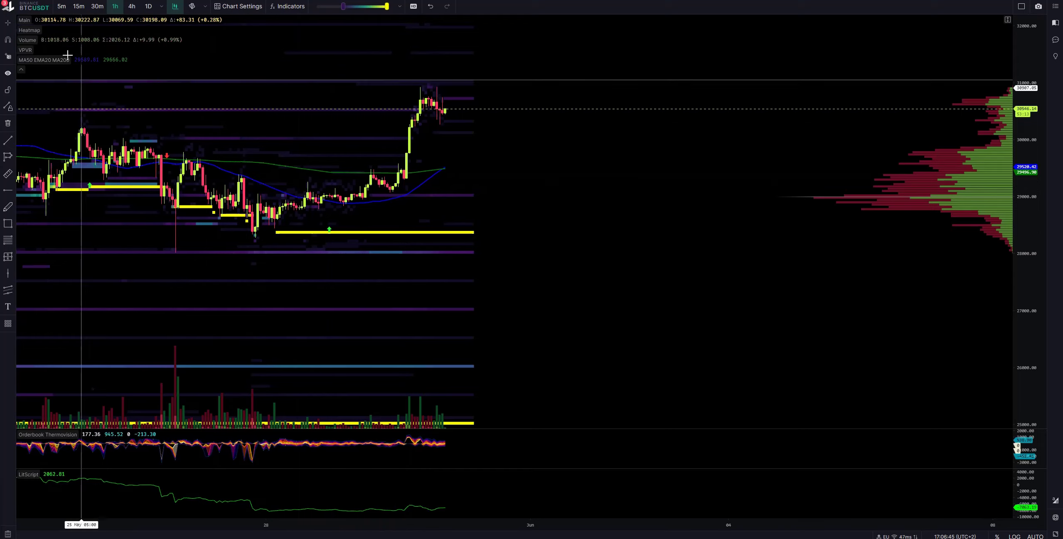
{"action": "left_click", "coordinate": [36, 8]}
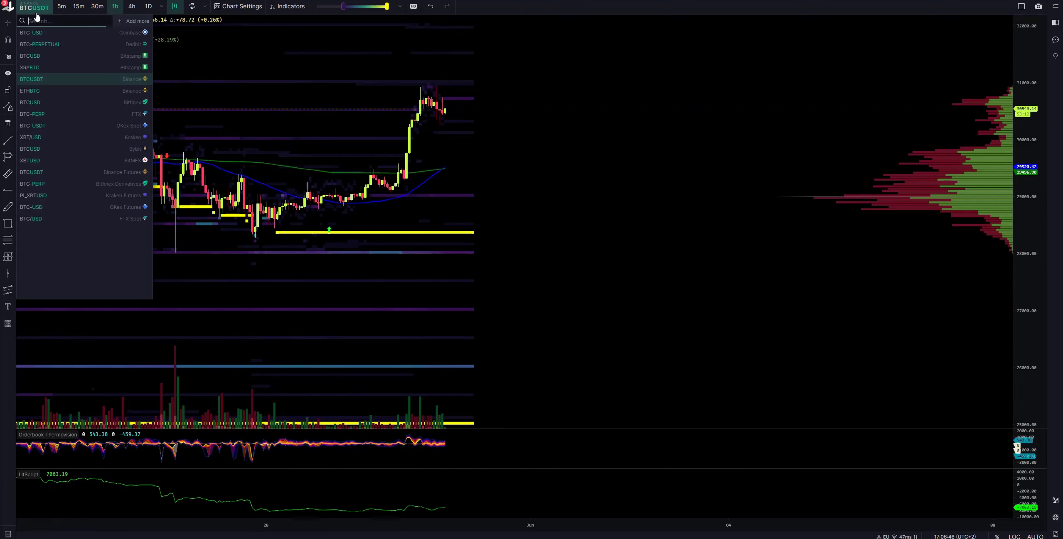
Switch to Bitfinex BTCUSD and zoom around the order wall near 30,800, above the ~30,550 price.
{"action": "left_click", "coordinate": [102, 105]}
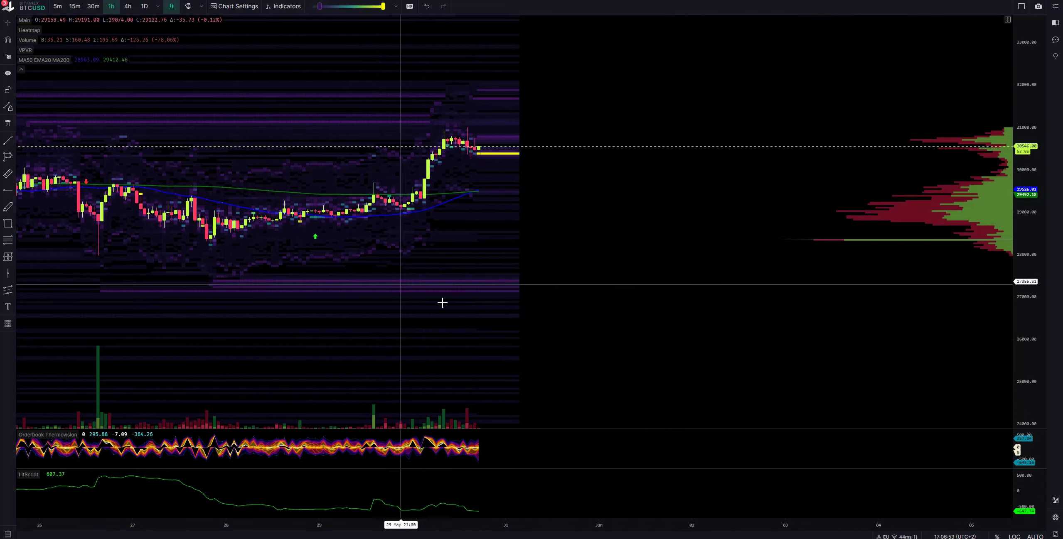
{"action": "scroll", "coordinate": [451, 308], "scroll_direction": "up", "scroll_amount": 5}
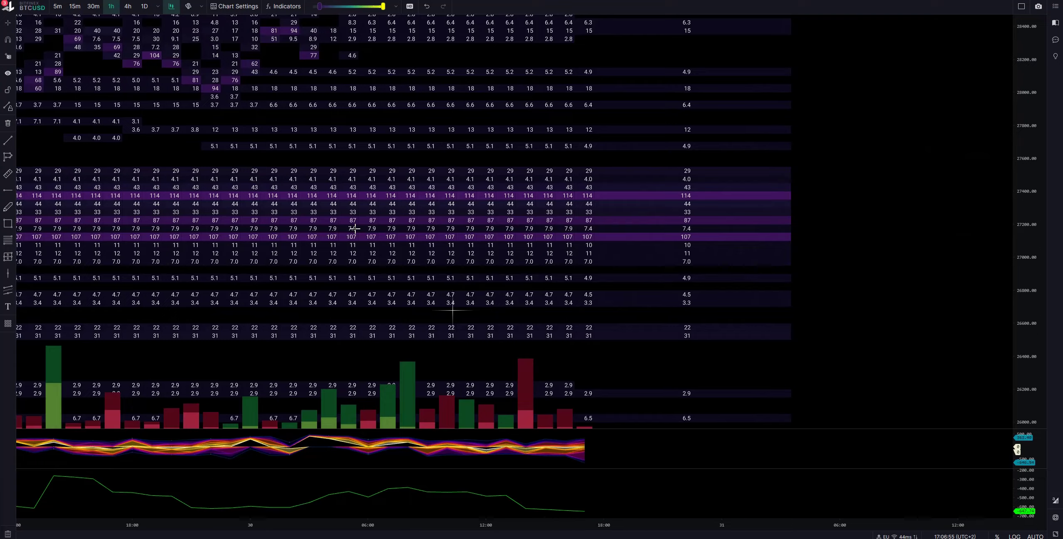
{"action": "scroll", "coordinate": [437, 296], "scroll_direction": "down", "scroll_amount": 10}
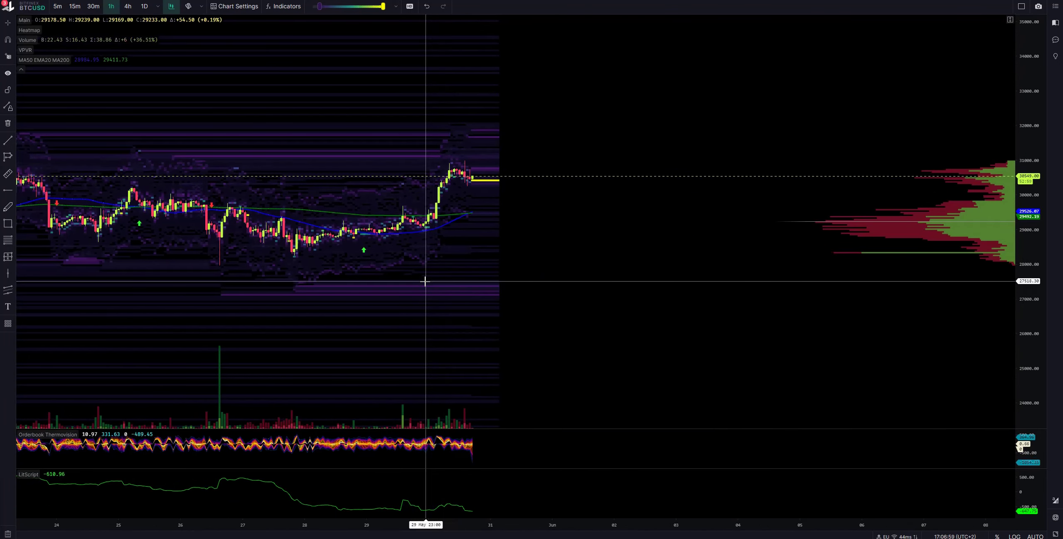
{"action": "scroll", "coordinate": [459, 129], "scroll_direction": "up", "scroll_amount": 4}
{"action": "scroll", "coordinate": [460, 130], "scroll_direction": "up", "scroll_amount": 1}
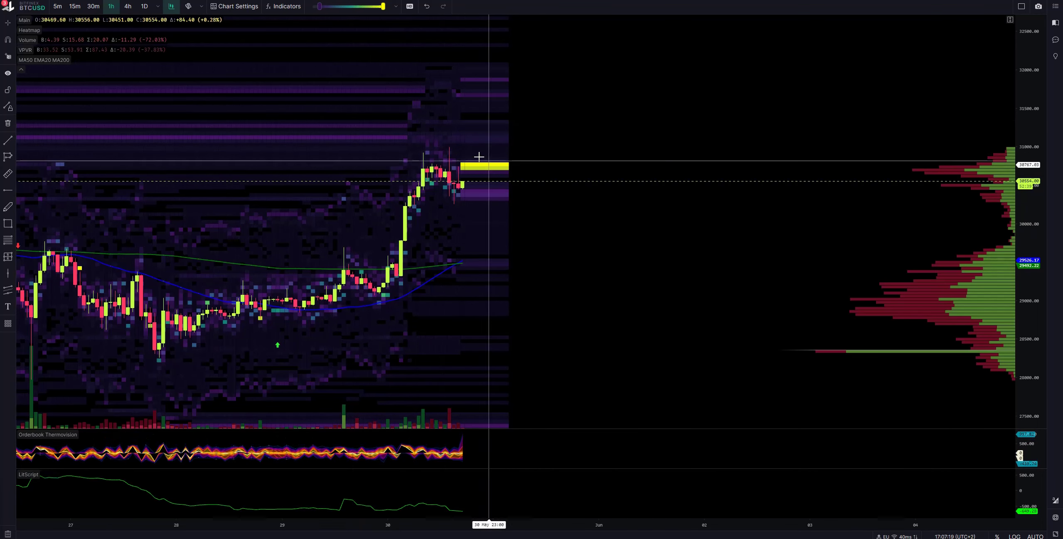
{"action": "scroll", "coordinate": [478, 157], "scroll_direction": "up", "scroll_amount": 5}
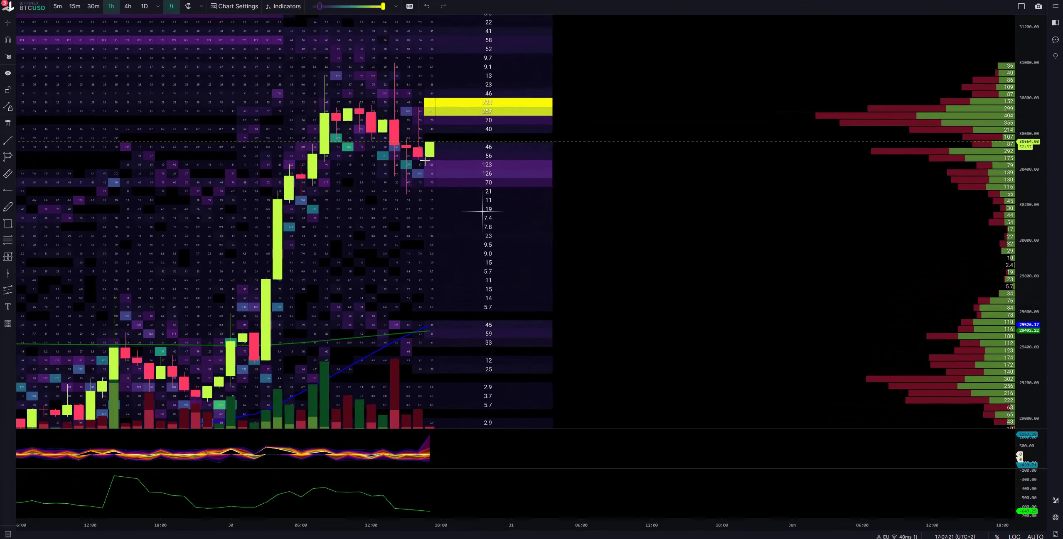
{"action": "scroll", "coordinate": [482, 211], "scroll_direction": "down", "scroll_amount": 1}
{"action": "scroll", "coordinate": [475, 204], "scroll_direction": "down", "scroll_amount": 5}
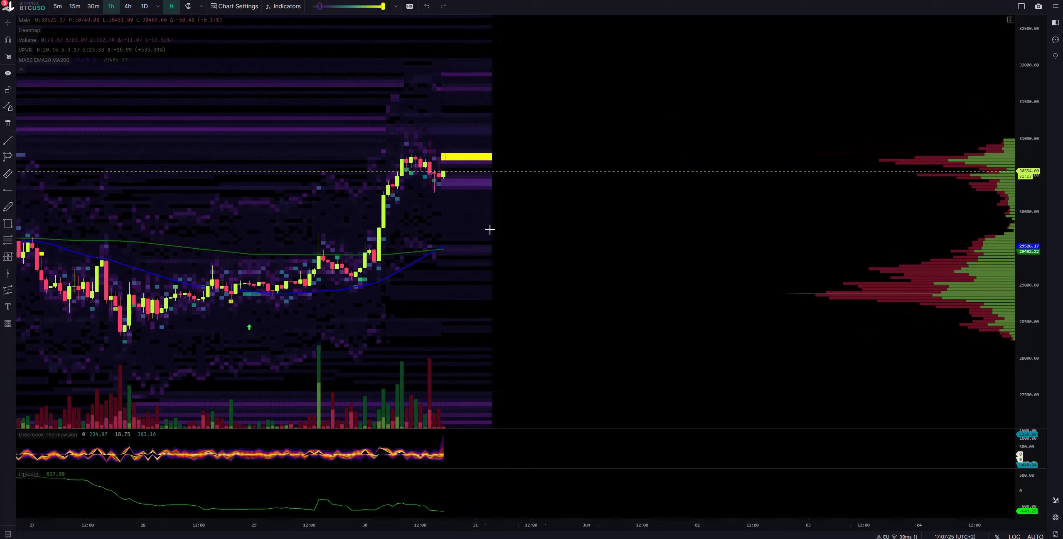
{"action": "left_click", "coordinate": [25, 8]}
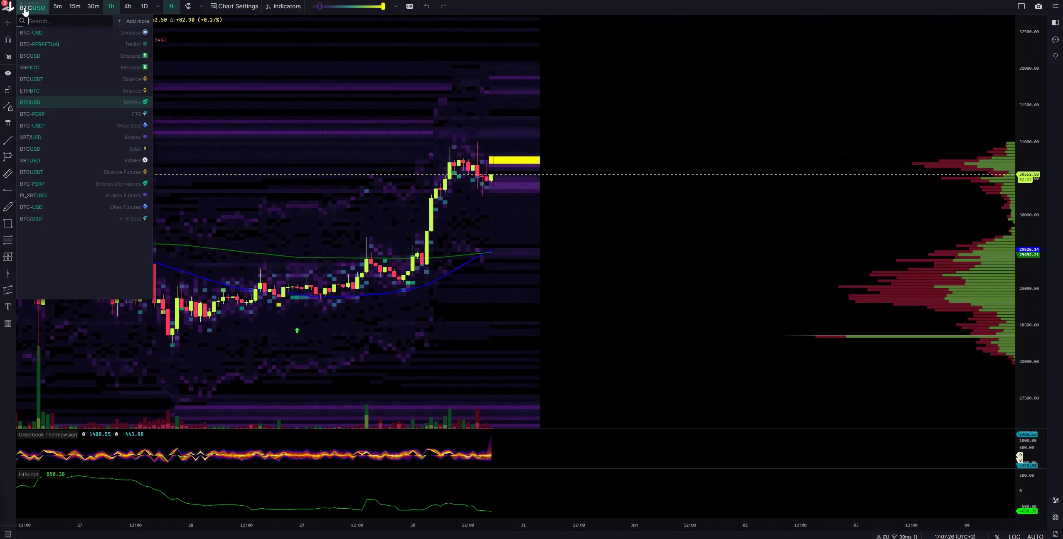
Switch the chart to FTX BTC-PERP and nudge the view.
{"action": "left_click", "coordinate": [132, 119]}
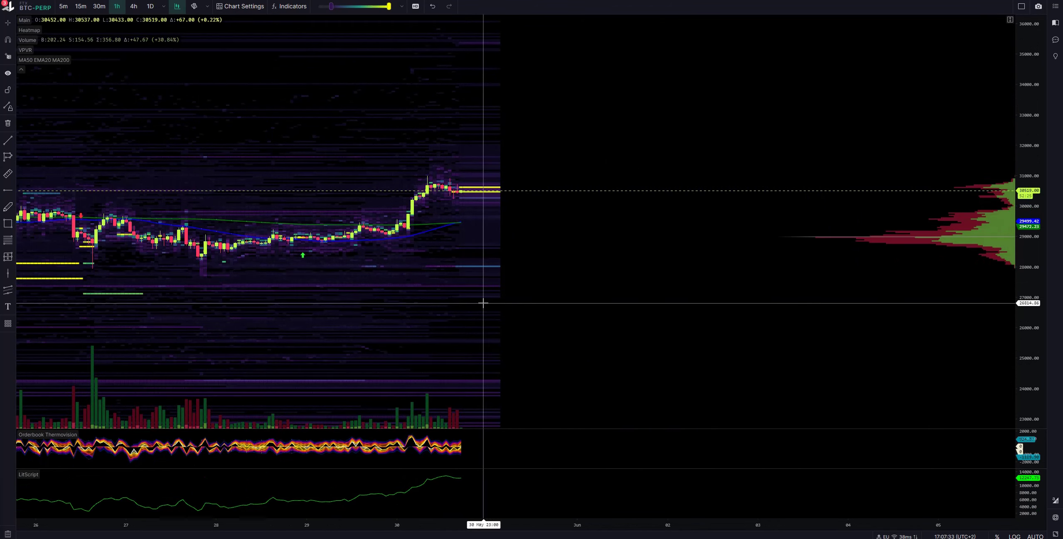
{"action": "scroll", "coordinate": [520, 334], "scroll_direction": "down", "scroll_amount": 5}
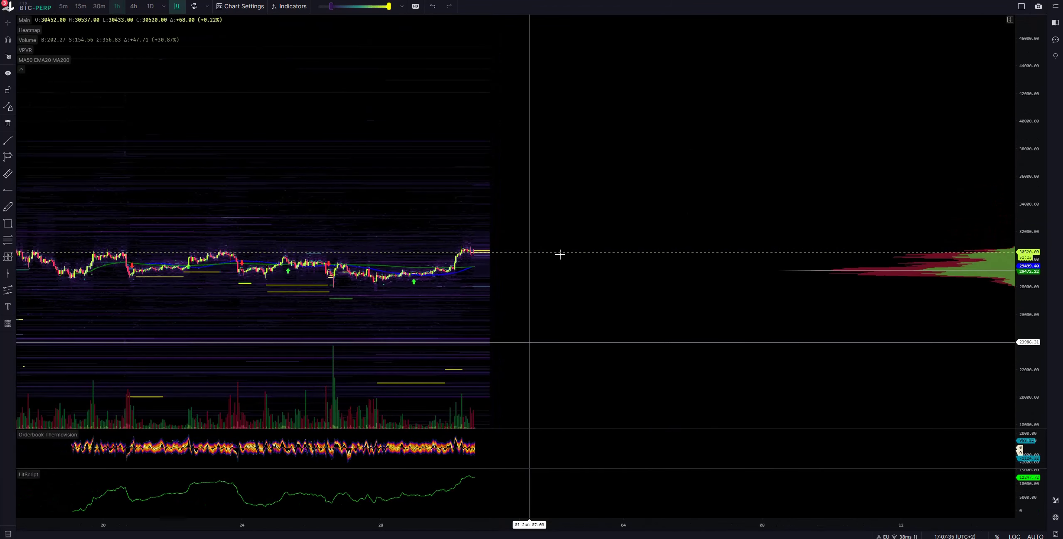
{"action": "left_click_drag", "start_coordinate": [560, 255], "coordinate": [571, 231]}
Load Kraken XBT/USD and pan to show the large bid walls below price.
{"action": "left_click", "coordinate": [33, 10]}
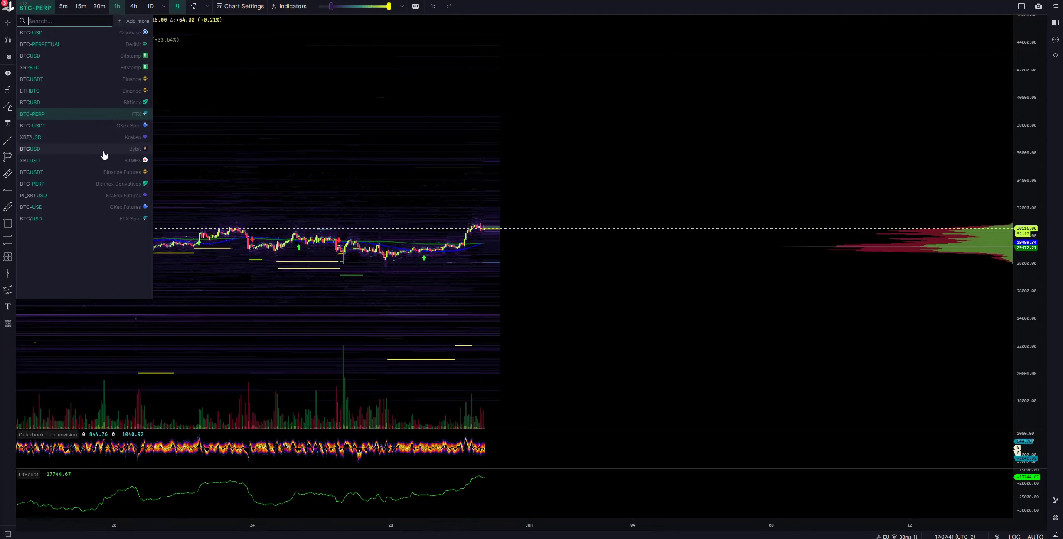
{"action": "left_click", "coordinate": [123, 138]}
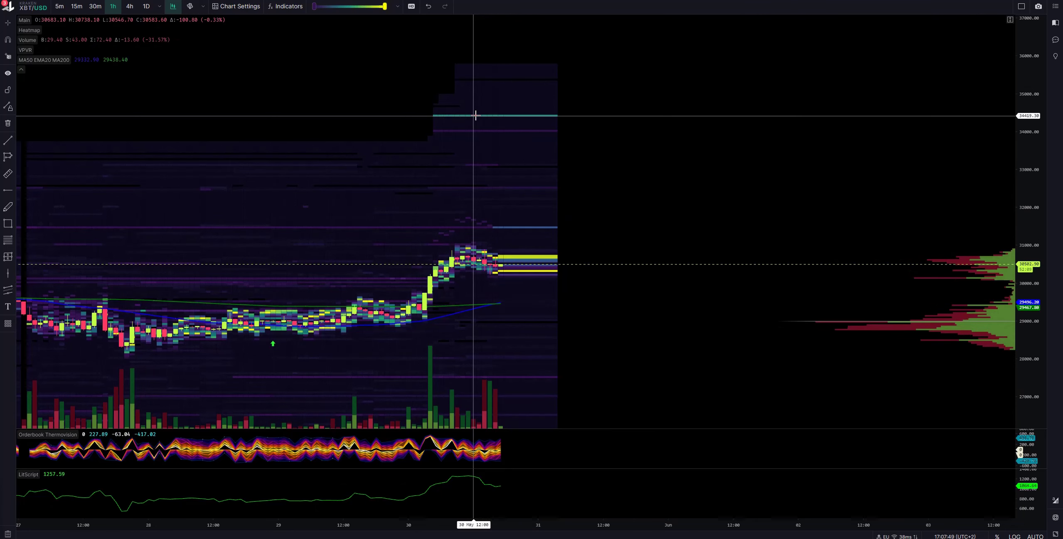
{"action": "left_click_drag", "start_coordinate": [519, 304], "coordinate": [517, 130]}
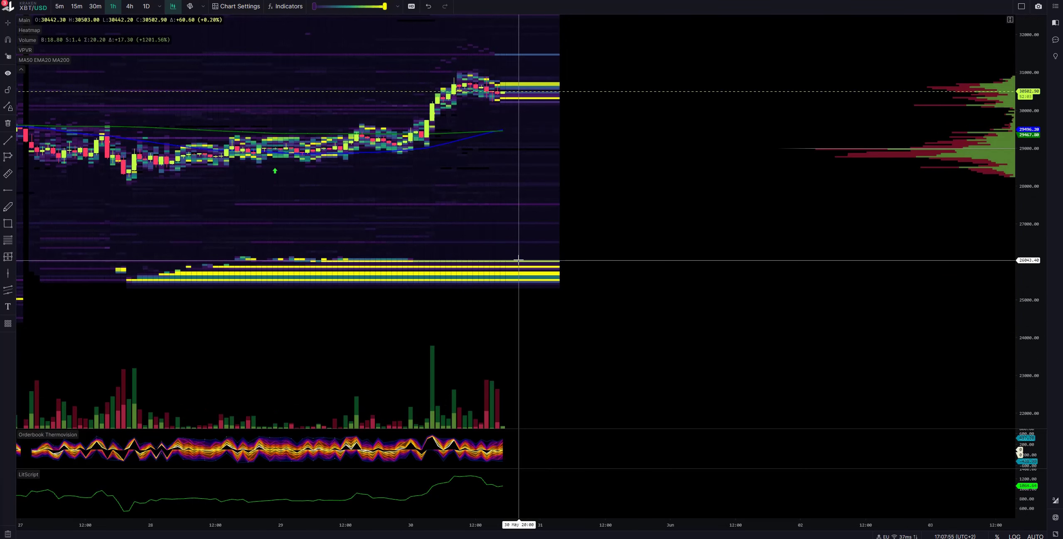
Load the BitMEX XBTUSD heatmap, pan toward higher prices and zoom out.
{"action": "left_click", "coordinate": [42, 8]}
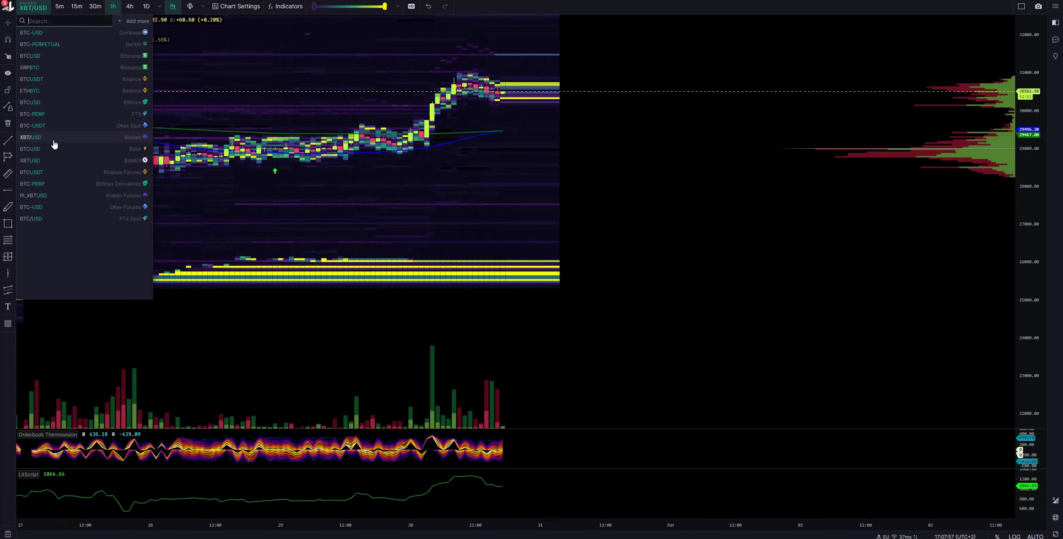
{"action": "left_click", "coordinate": [131, 161]}
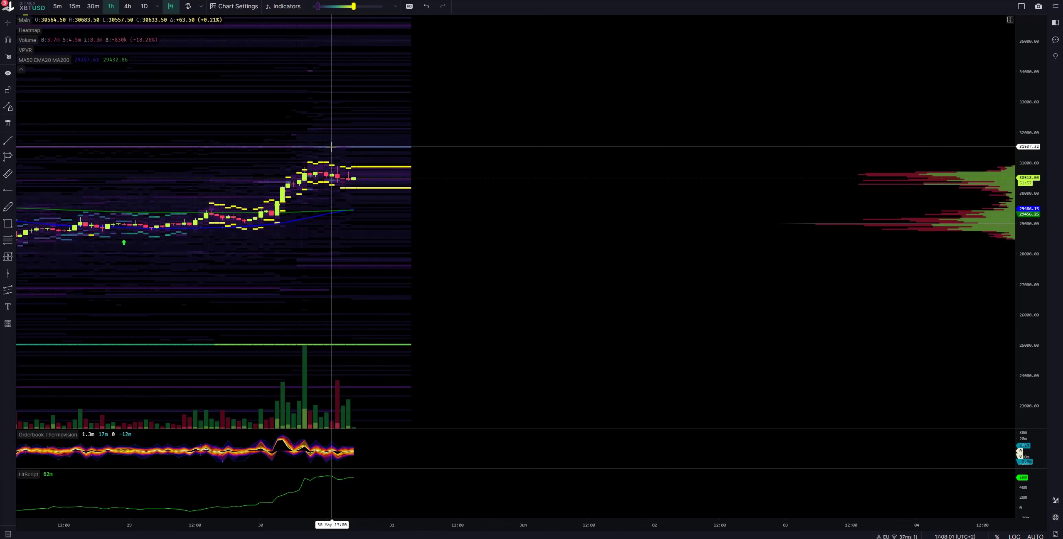
{"action": "left_click_drag", "start_coordinate": [380, 138], "coordinate": [403, 142]}
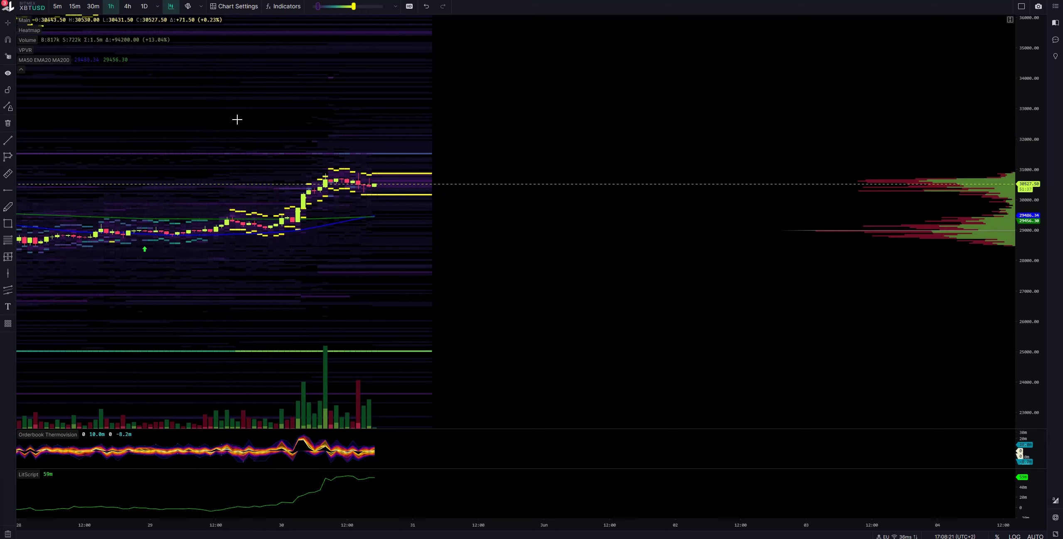
{"action": "scroll", "coordinate": [241, 118], "scroll_direction": "down", "scroll_amount": 3}
{"action": "left_click", "coordinate": [29, 8]}
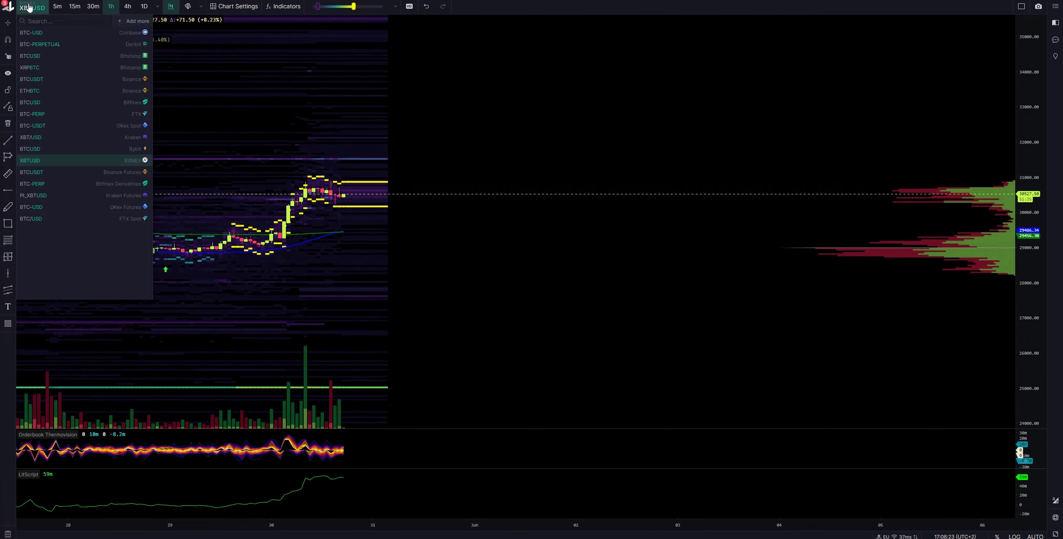
Switch to Bitfinex Derivatives BTC-PERP, zoom out to late May, and pan across price levels.
{"action": "left_click", "coordinate": [109, 189]}
{"action": "scroll", "coordinate": [301, 239], "scroll_direction": "down", "scroll_amount": 3}
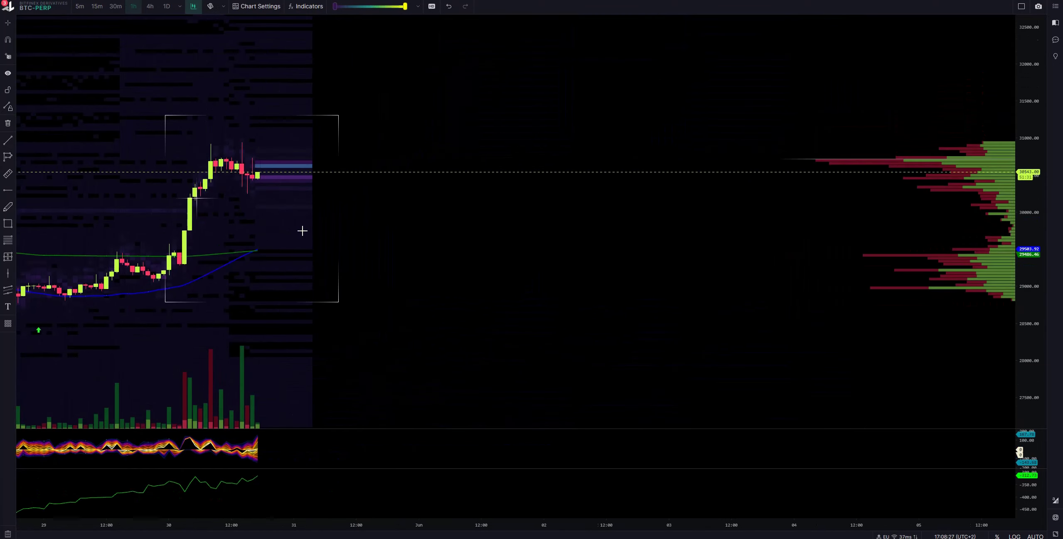
{"action": "scroll", "coordinate": [334, 220], "scroll_direction": "down", "scroll_amount": 3}
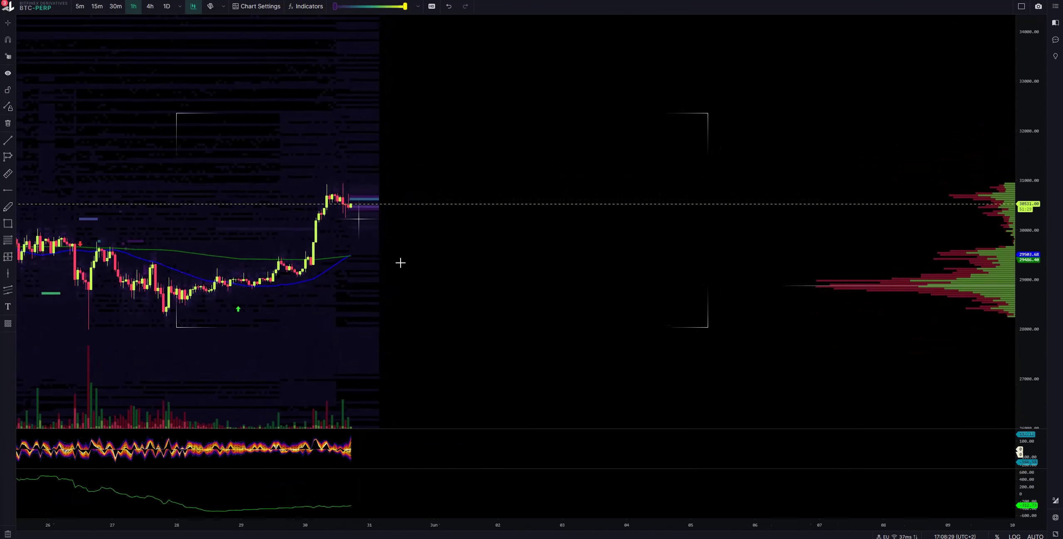
{"action": "scroll", "coordinate": [400, 262], "scroll_direction": "down", "scroll_amount": 2}
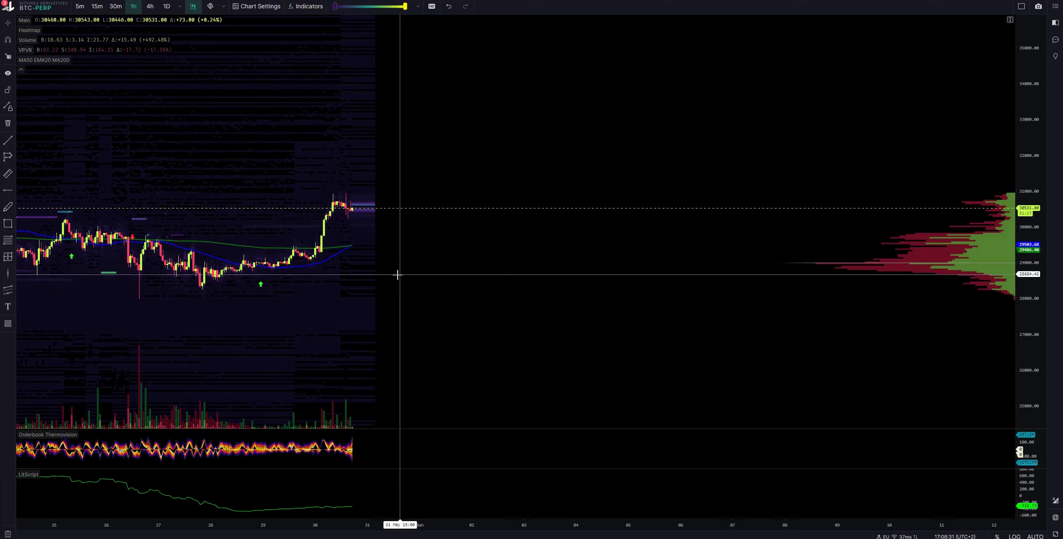
{"action": "left_click_drag", "start_coordinate": [382, 233], "coordinate": [406, 351]}
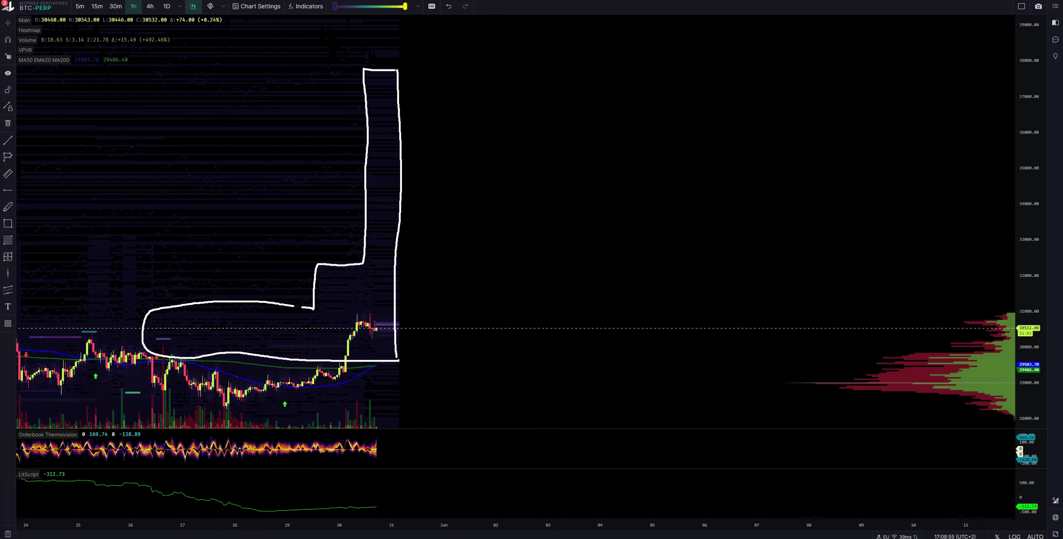
{"action": "left_click_drag", "start_coordinate": [436, 335], "coordinate": [458, 144]}
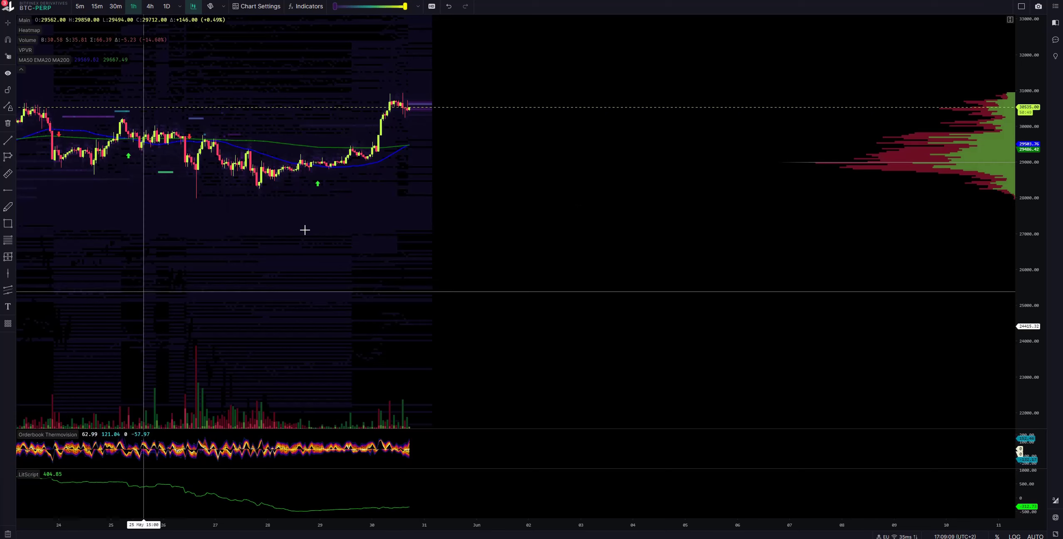
Switch to the Kraken Futures PI_XBTUSD heatmap and zoom in.
{"action": "left_click", "coordinate": [36, 15]}
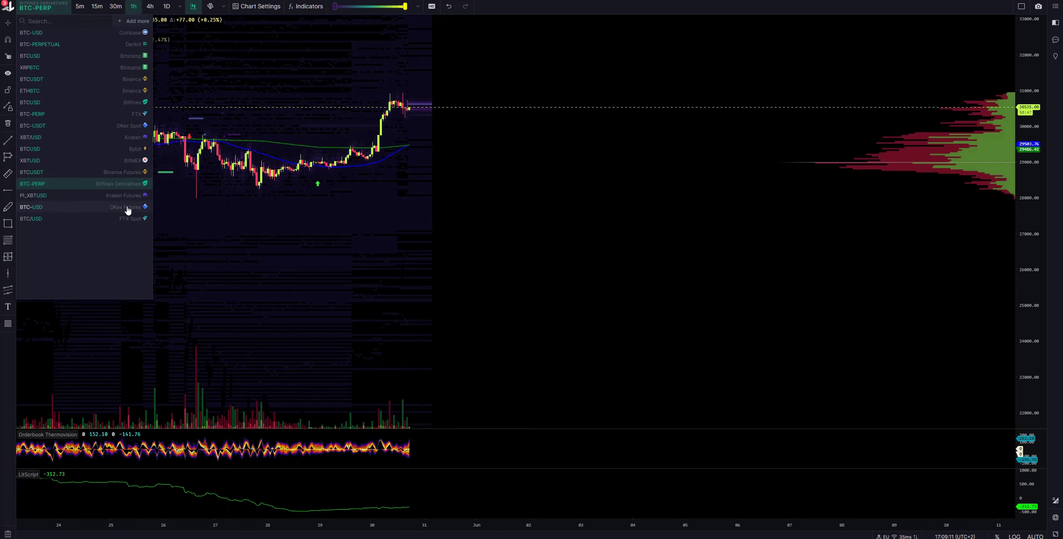
{"action": "left_click", "coordinate": [125, 195]}
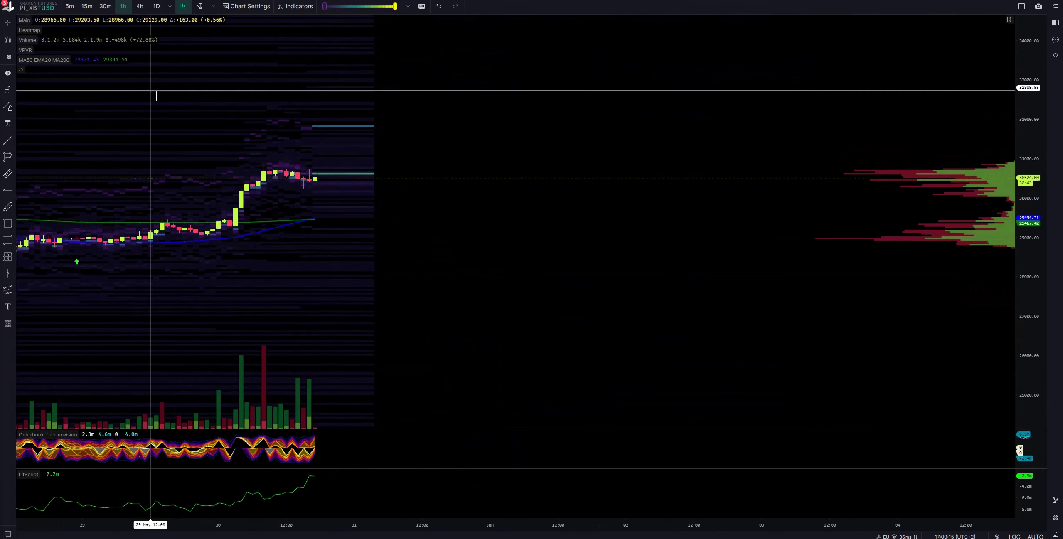
{"action": "scroll", "coordinate": [233, 124], "scroll_direction": "up", "scroll_amount": 5}
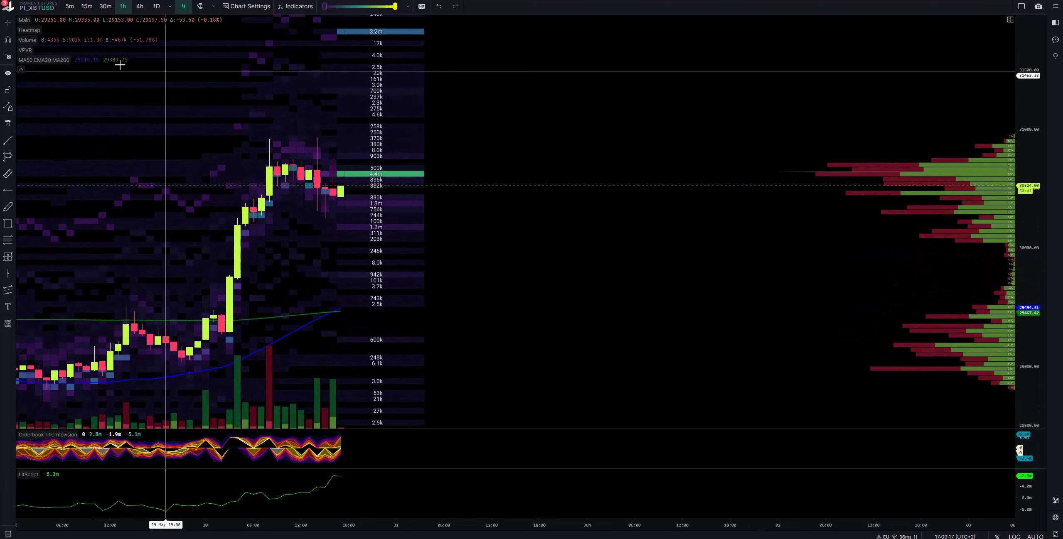
Switch to FTX Spot BTC/USD, zoom out and pan back to earlier May dates.
{"action": "left_click", "coordinate": [37, 8]}
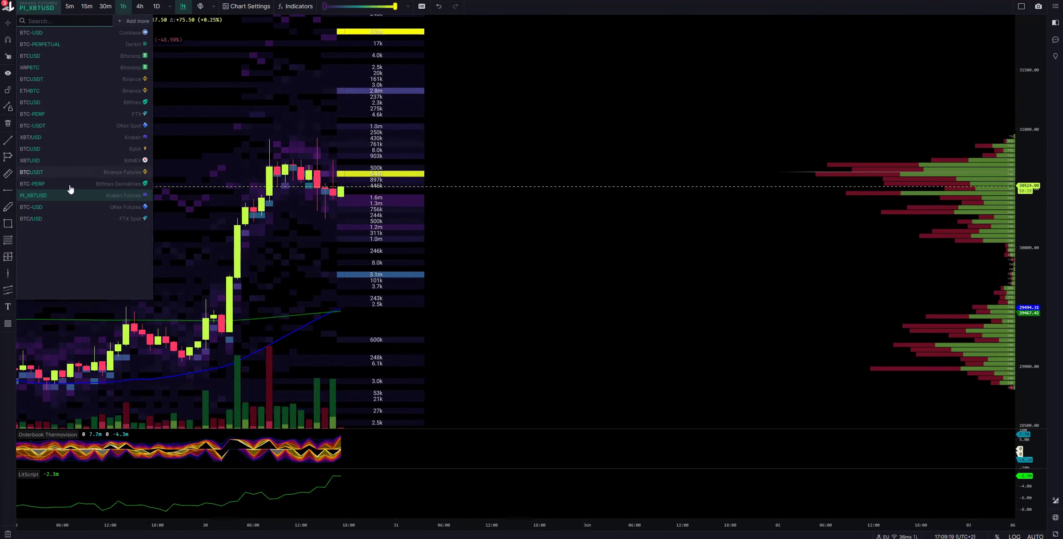
{"action": "left_click", "coordinate": [117, 221]}
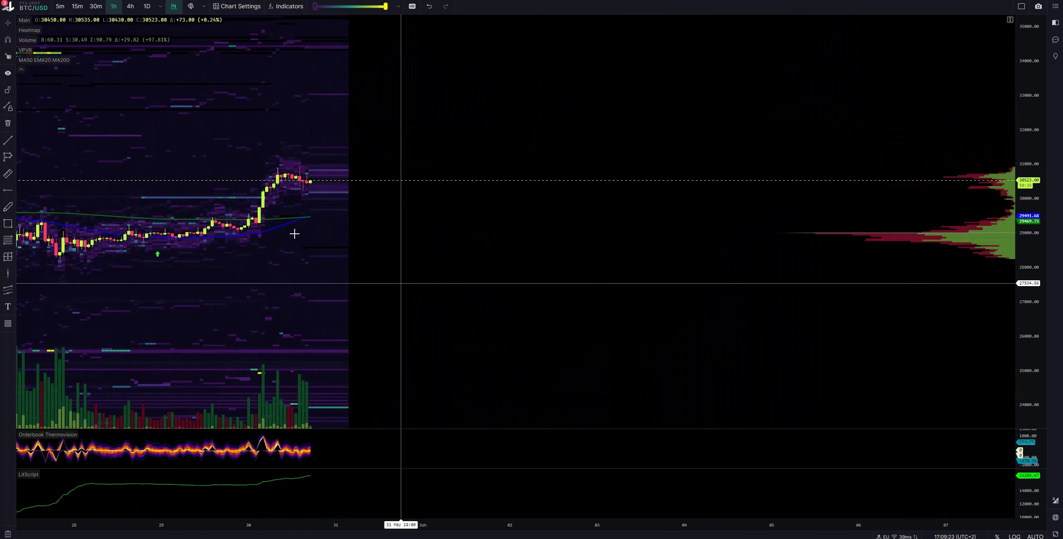
{"action": "scroll", "coordinate": [300, 235], "scroll_direction": "down", "scroll_amount": 3}
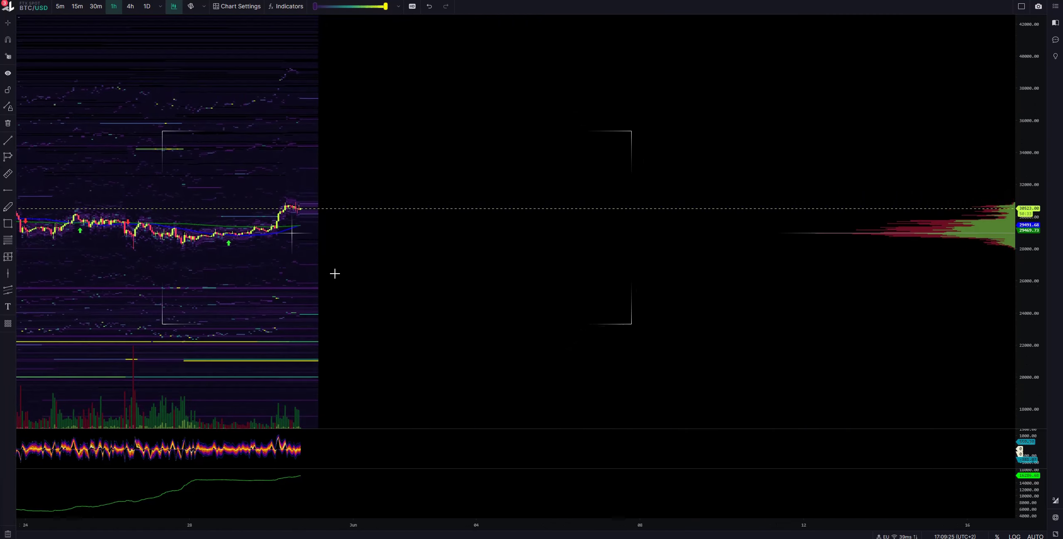
{"action": "left_click_drag", "start_coordinate": [334, 272], "coordinate": [524, 173]}
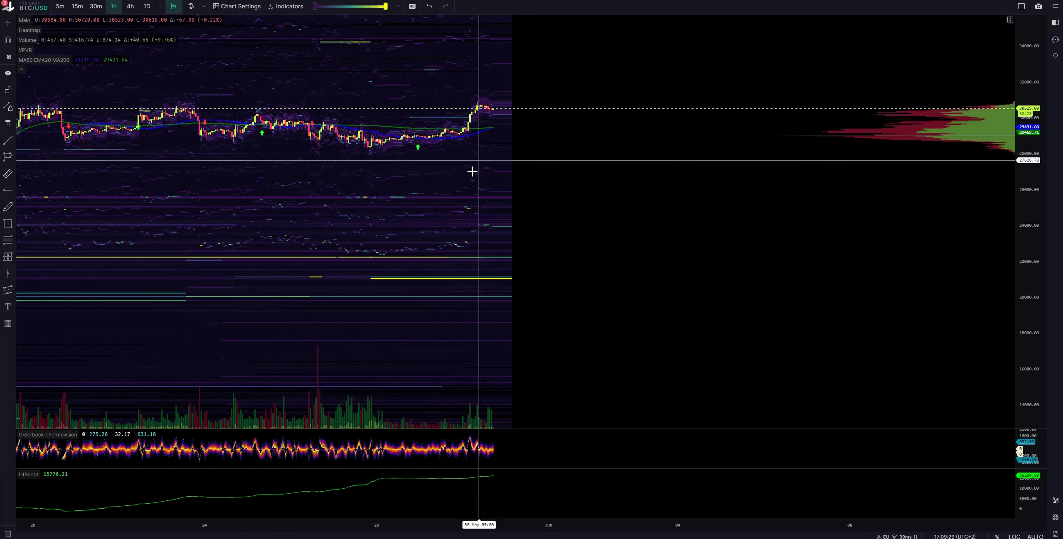
Pan BTC/USD back to the latest candles and zoom in, leaving the pair unchanged.
{"action": "left_click_drag", "start_coordinate": [460, 188], "coordinate": [404, 254]}
{"action": "scroll", "coordinate": [399, 135], "scroll_direction": "up", "scroll_amount": 5}
{"action": "scroll", "coordinate": [399, 135], "scroll_direction": "up", "scroll_amount": 2}
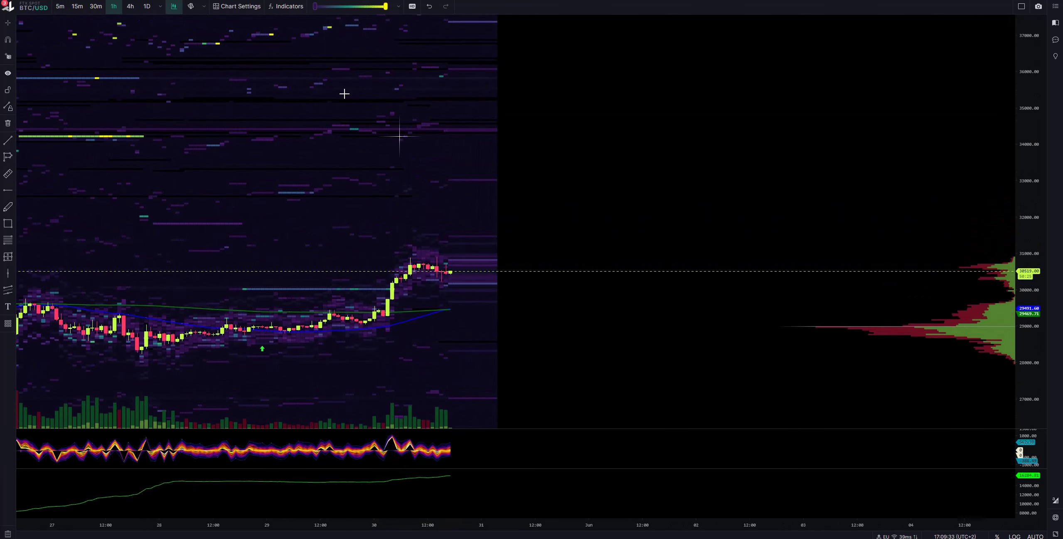
{"action": "scroll", "coordinate": [437, 284], "scroll_direction": "up", "scroll_amount": 3}
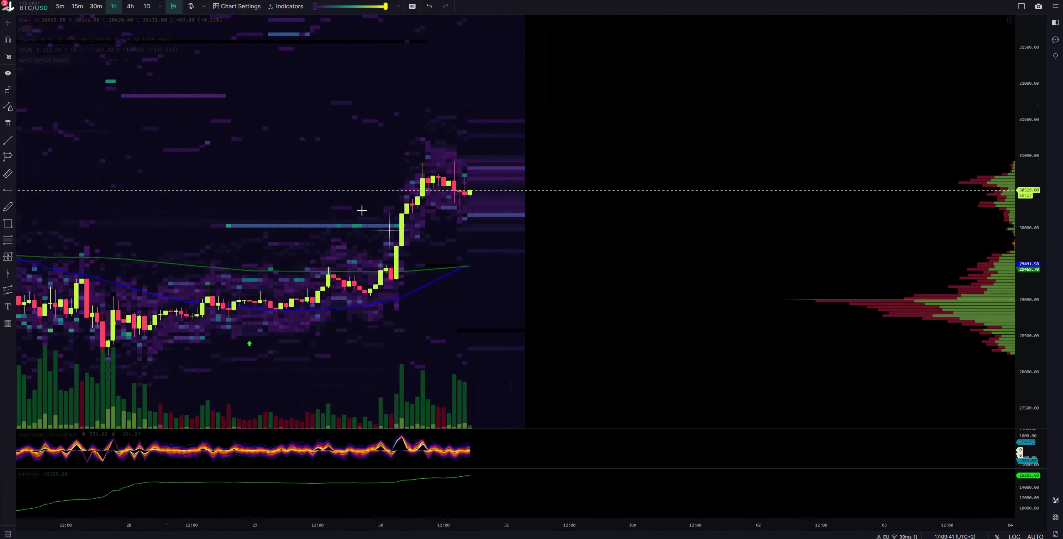
{"action": "scroll", "coordinate": [354, 204], "scroll_direction": "up", "scroll_amount": 5}
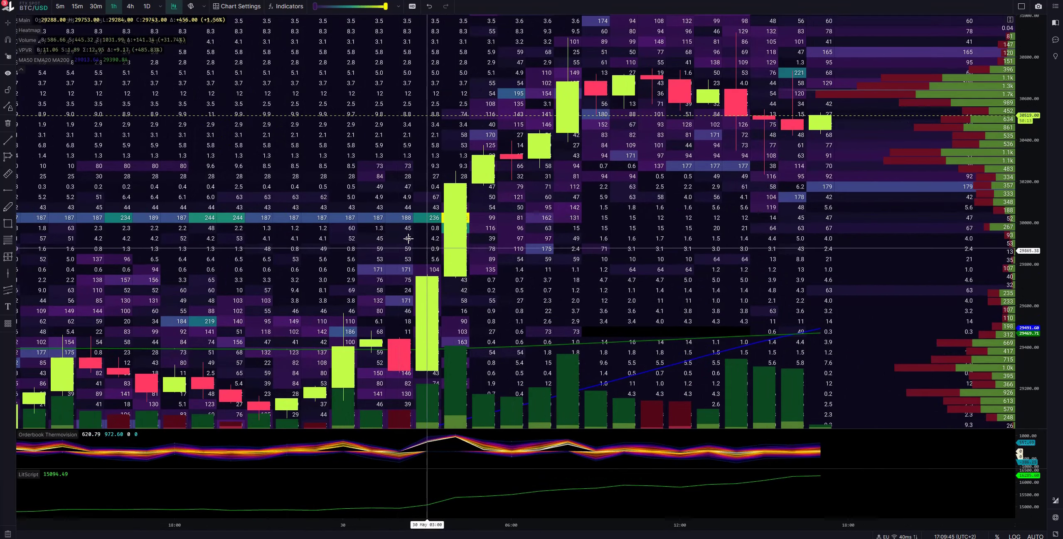
{"action": "scroll", "coordinate": [397, 233], "scroll_direction": "down", "scroll_amount": 10}
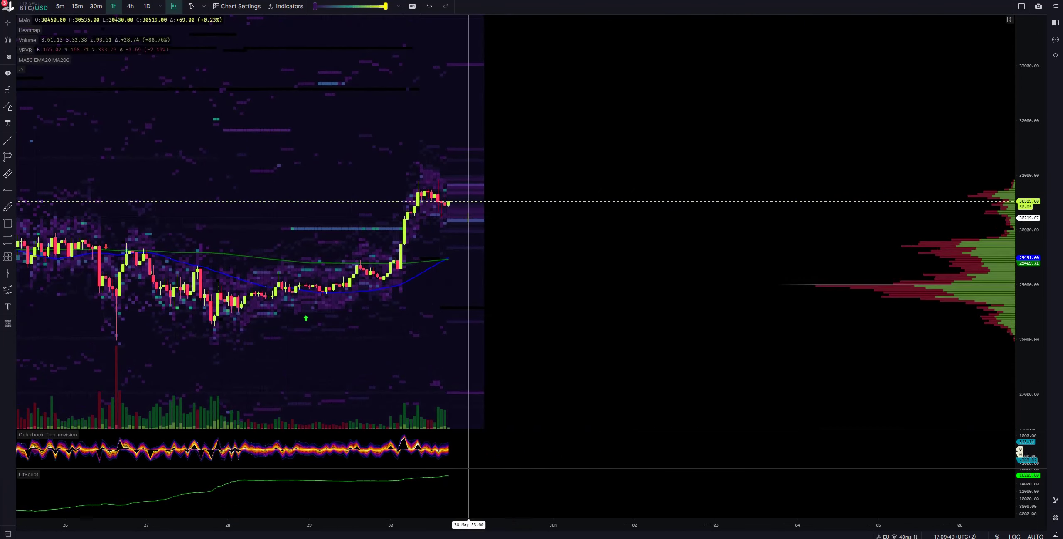
{"action": "scroll", "coordinate": [527, 364], "scroll_direction": "up", "scroll_amount": 3}
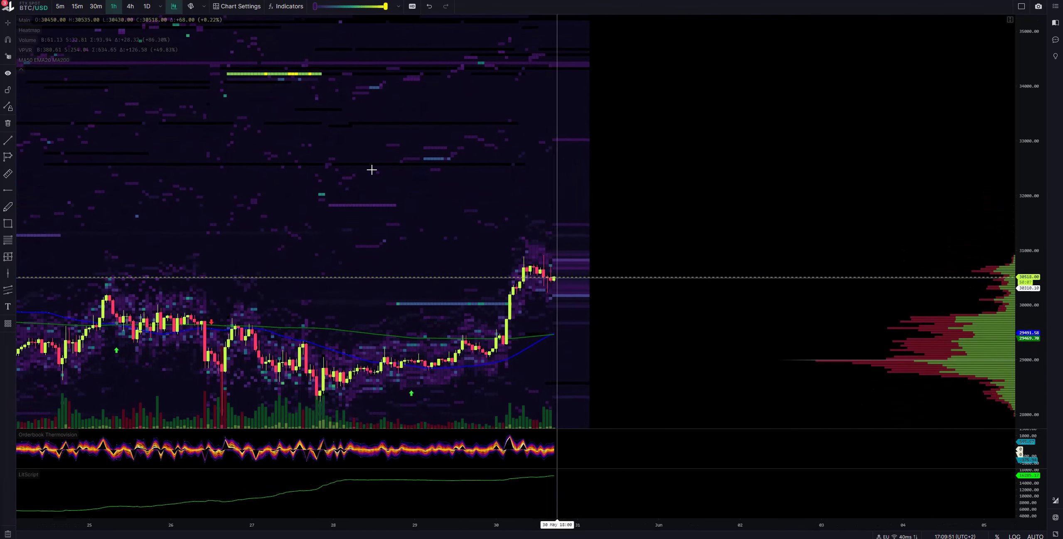
{"action": "left_click", "coordinate": [40, 10]}
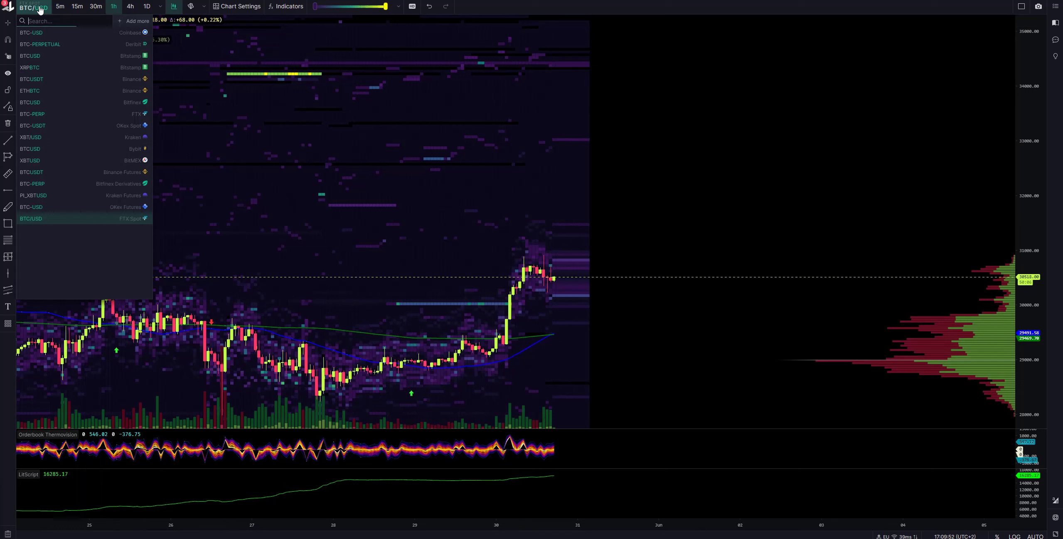
{"action": "left_click", "coordinate": [237, 221]}
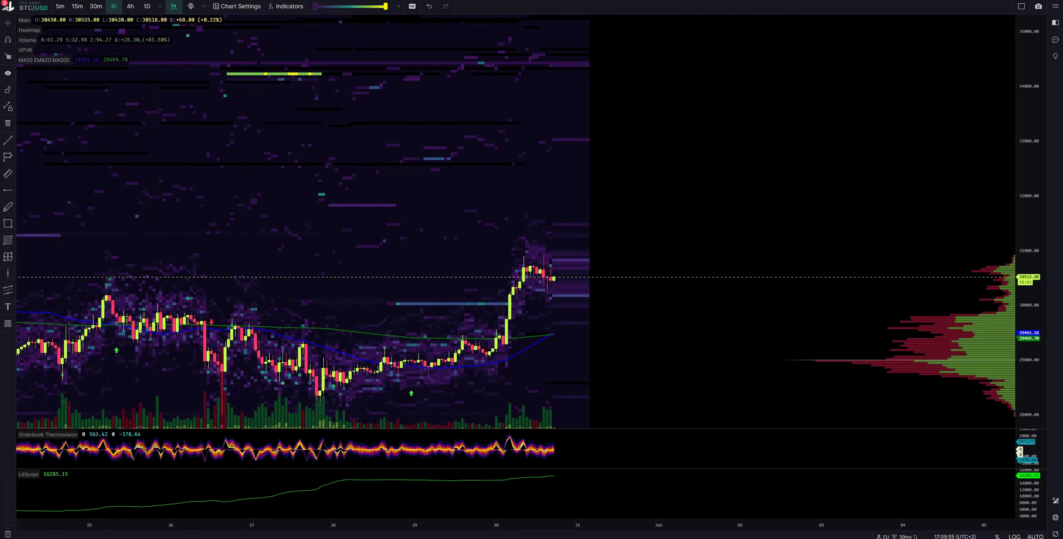